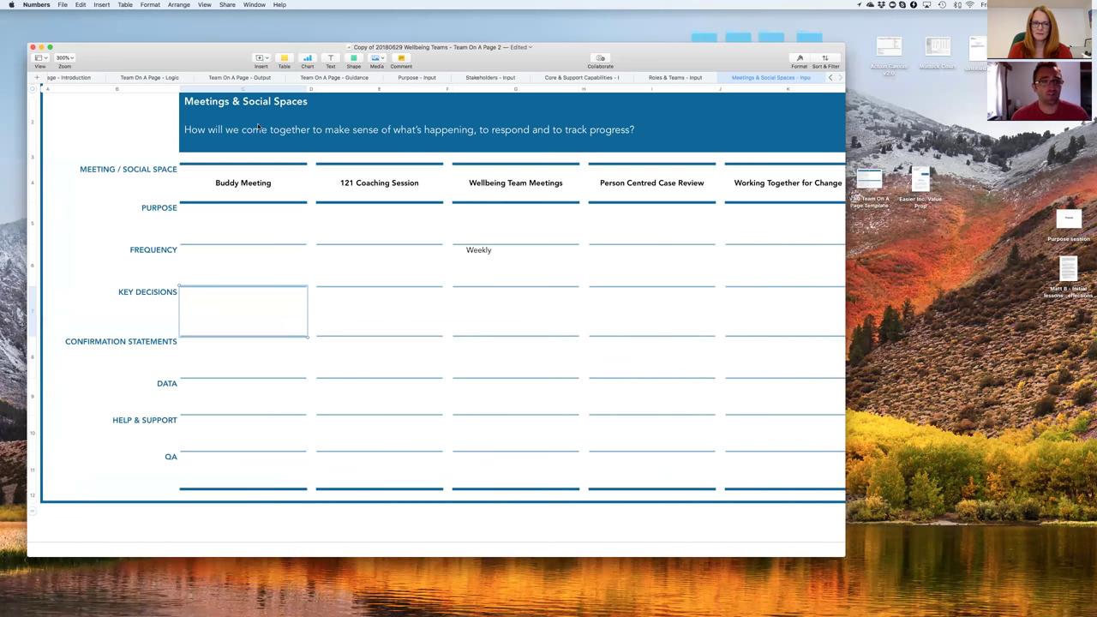
Review the meeting headings and their frequencies across the Meetings & Social Spaces sheet.
scroll(414, 155, "up", 1)
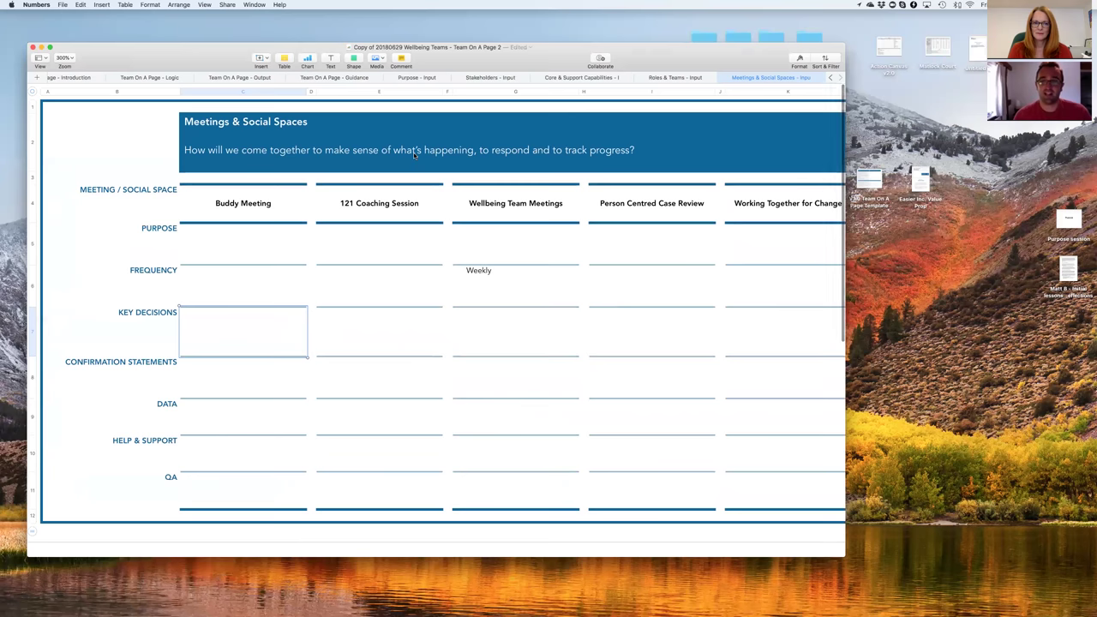
left_click(259, 209)
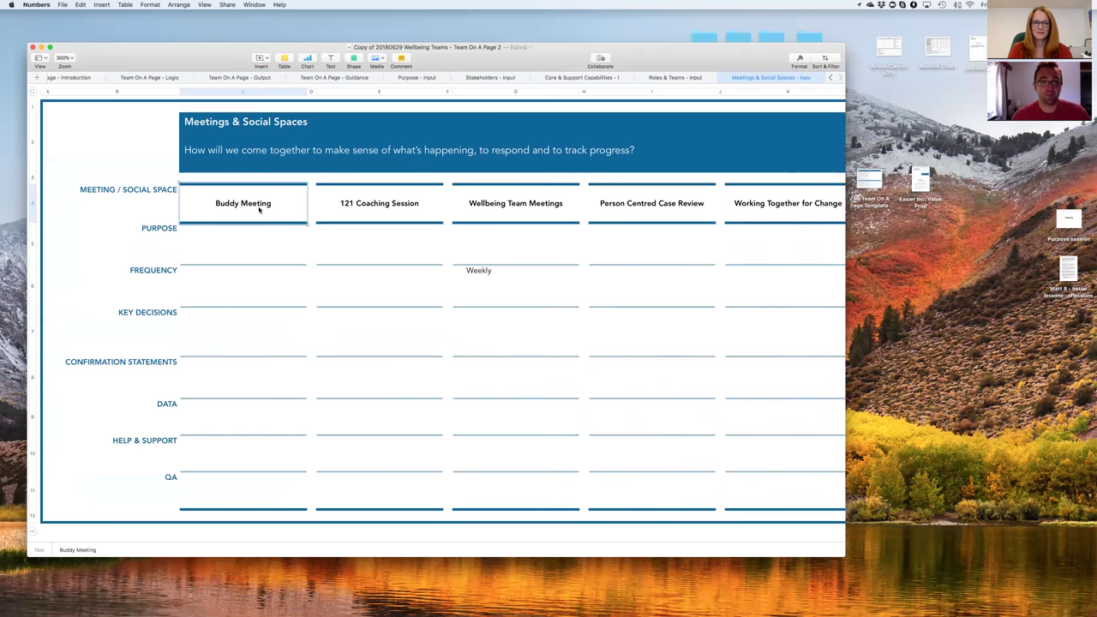
key("Tab")
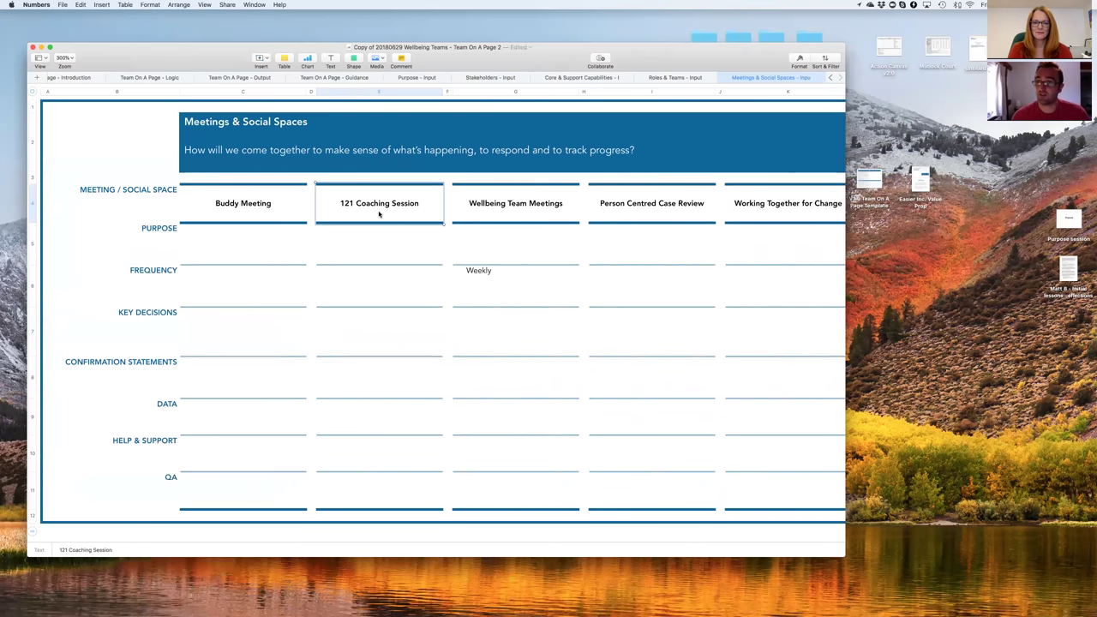
scroll(380, 214, "right", 5)
scroll(382, 214, "right", 10)
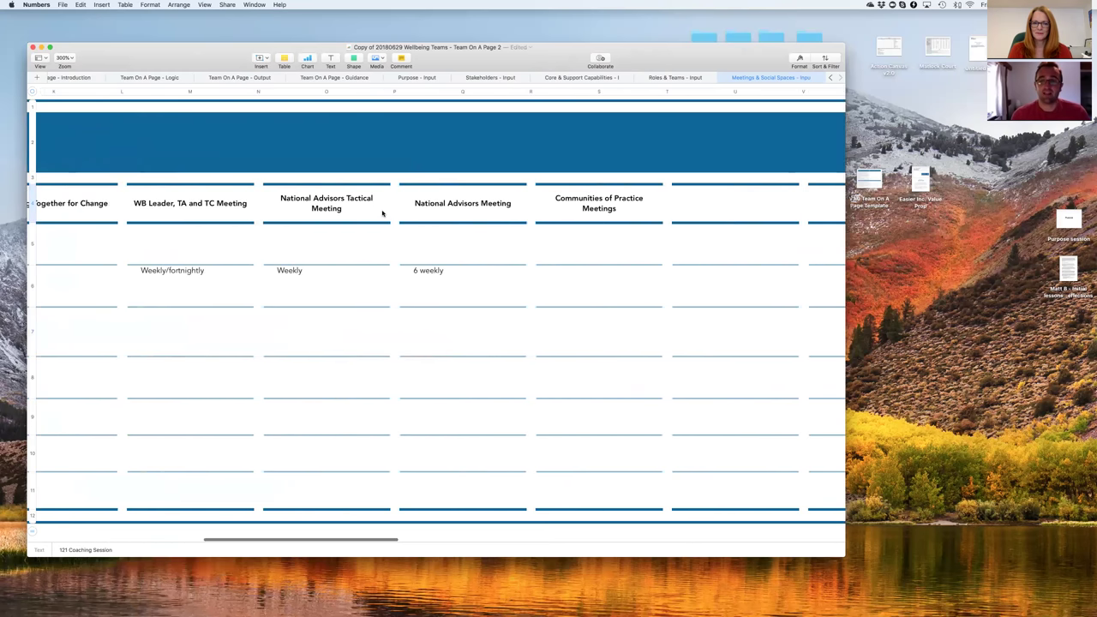
scroll(382, 213, "left", 15)
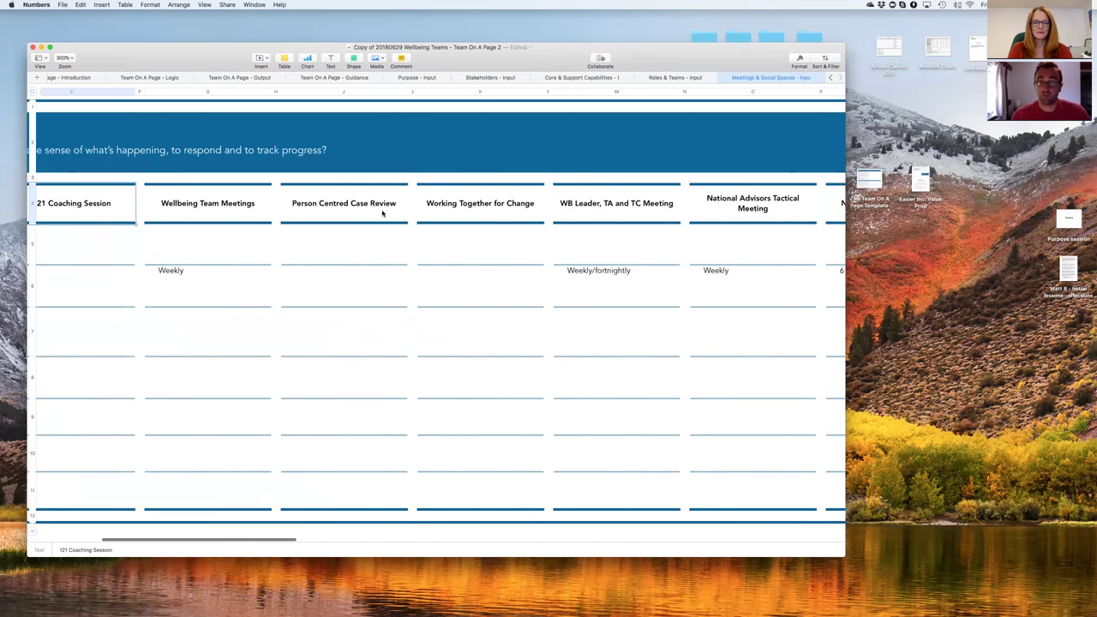
scroll(382, 213, "right", 3)
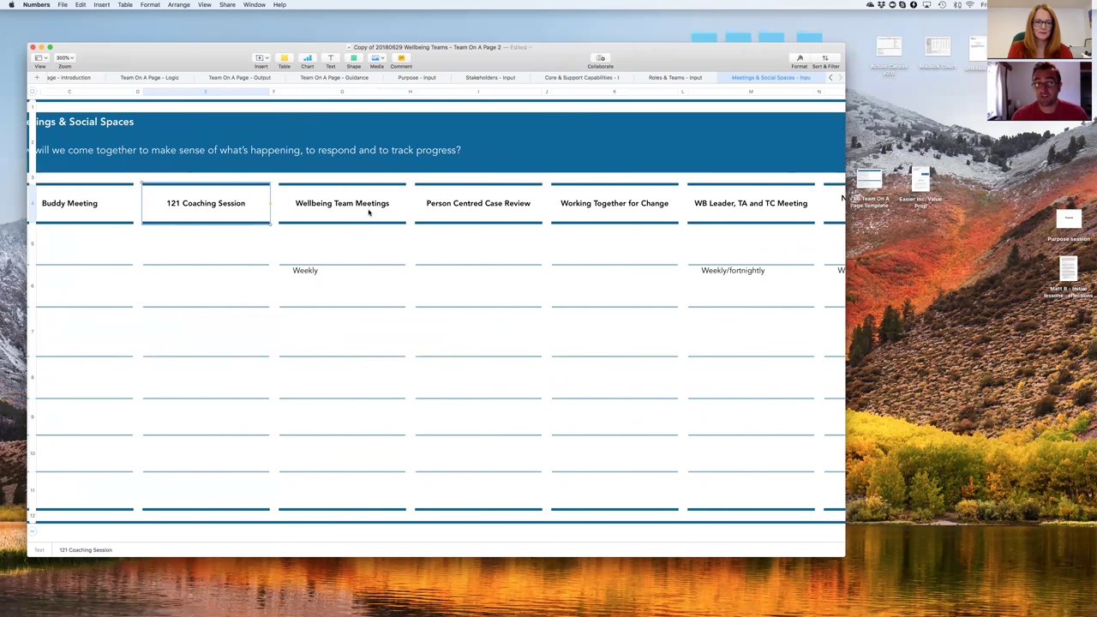
left_click(370, 213)
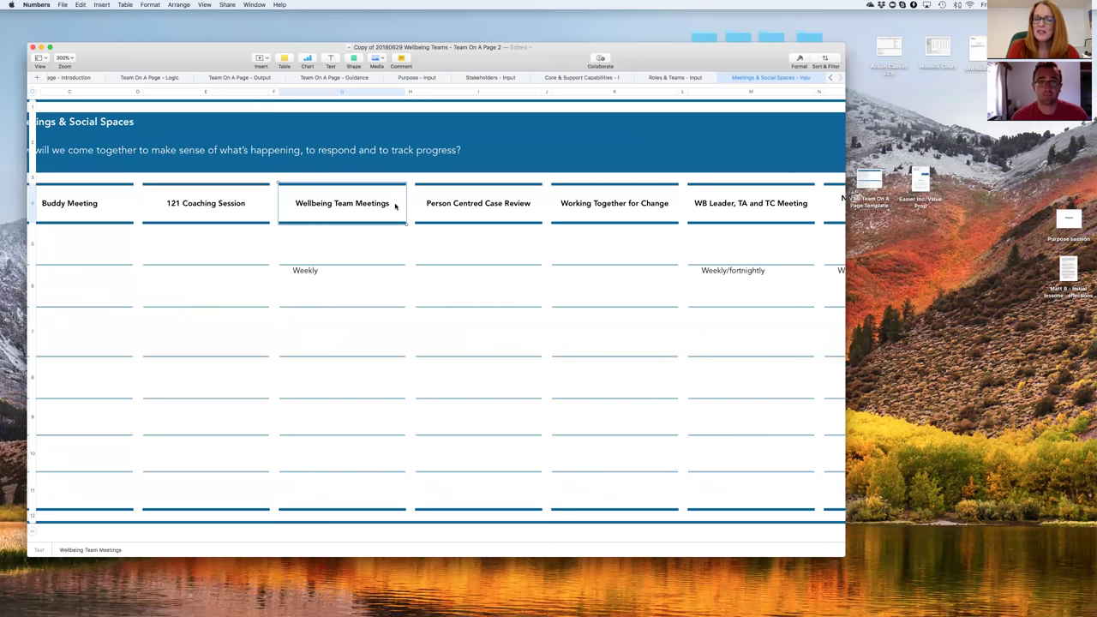
Add "Slack" as a meeting/social space heading in the first empty column after Communities of Practice Meetings.
scroll(399, 209, "left", 3)
scroll(514, 208, "right", 10)
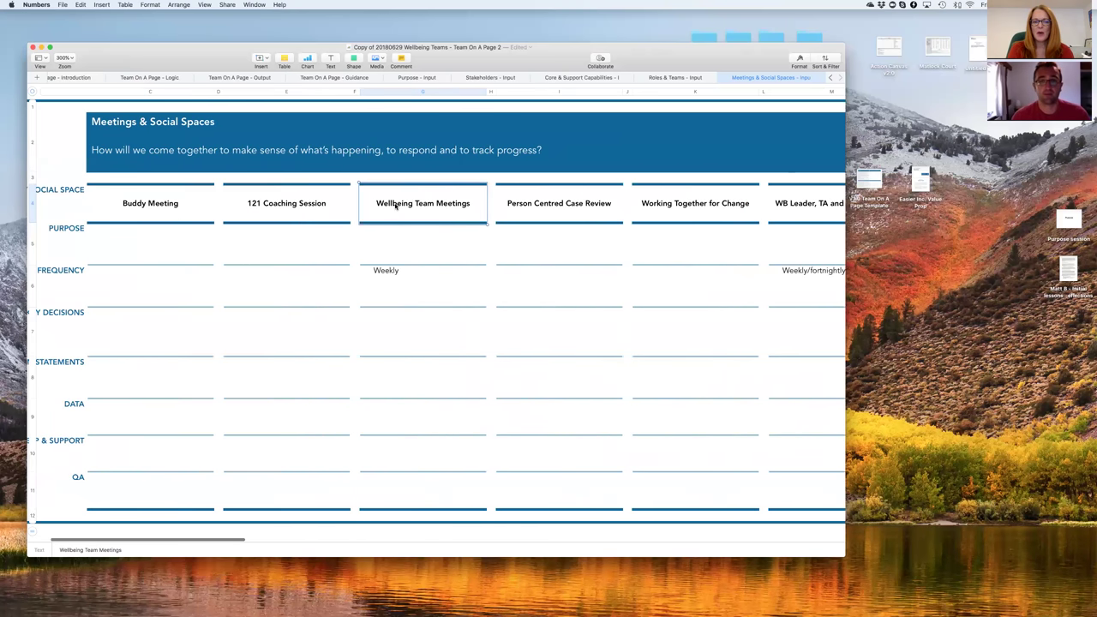
left_click(593, 208)
type("Slack")
left_click(589, 244)
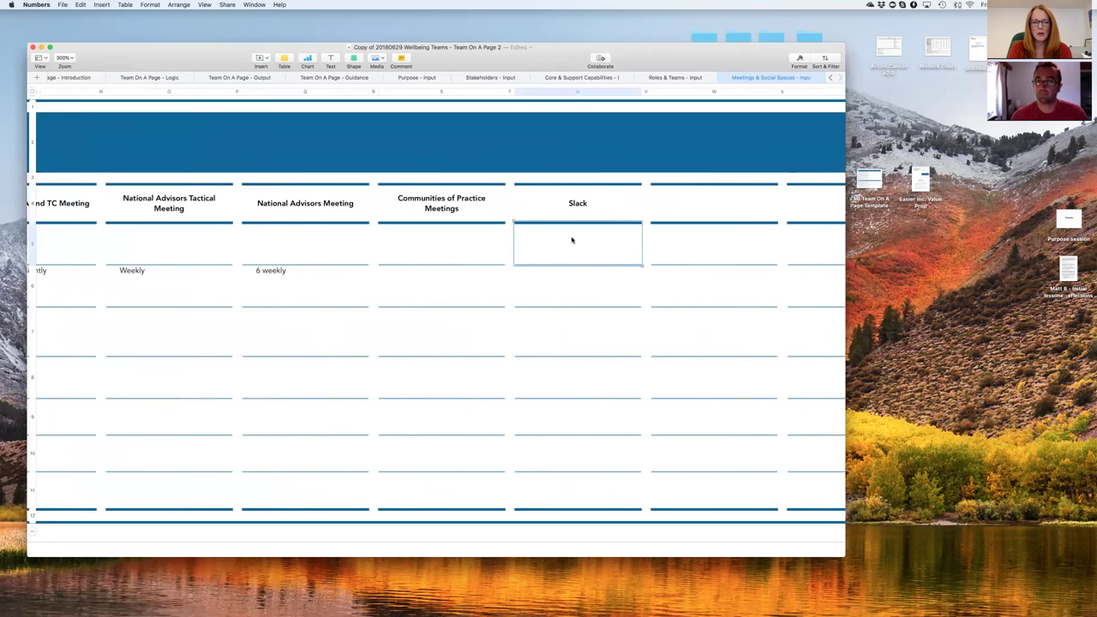
Enter "To reflect and problem solve" as the purpose of the Wellbeing Team Meetings.
scroll(574, 240, "left", 2)
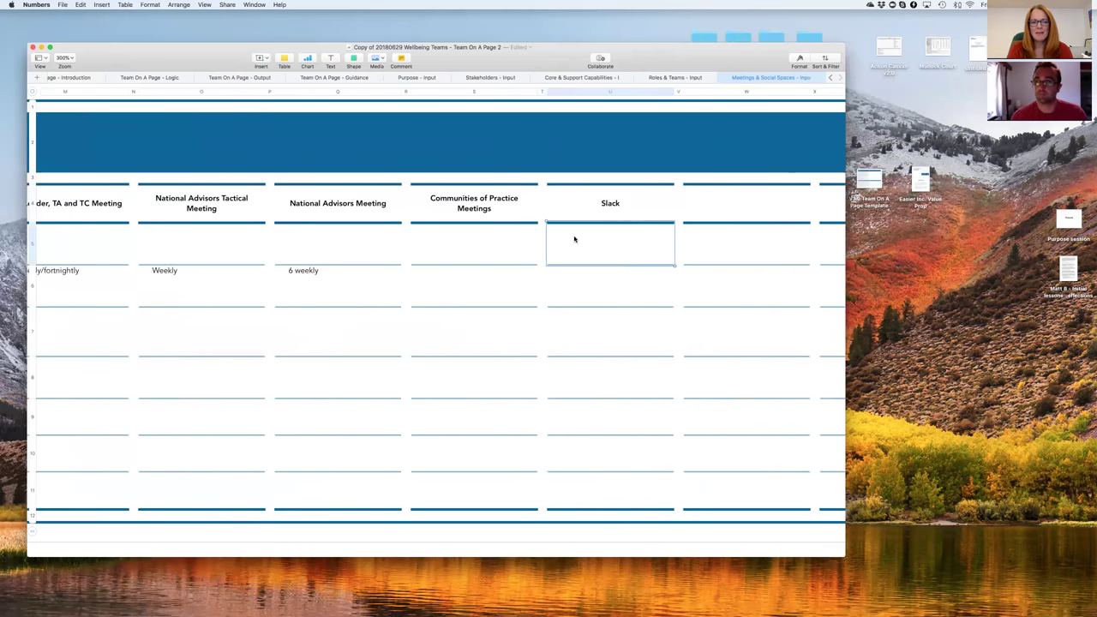
scroll(574, 239, "left", 5)
scroll(574, 239, "left", 15)
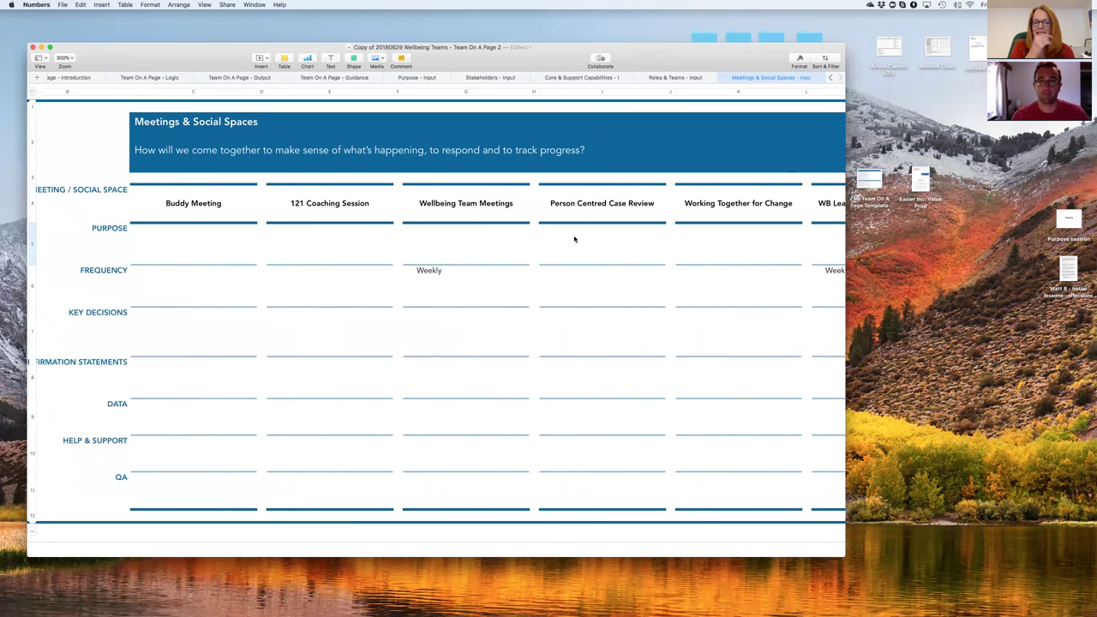
left_click(481, 252)
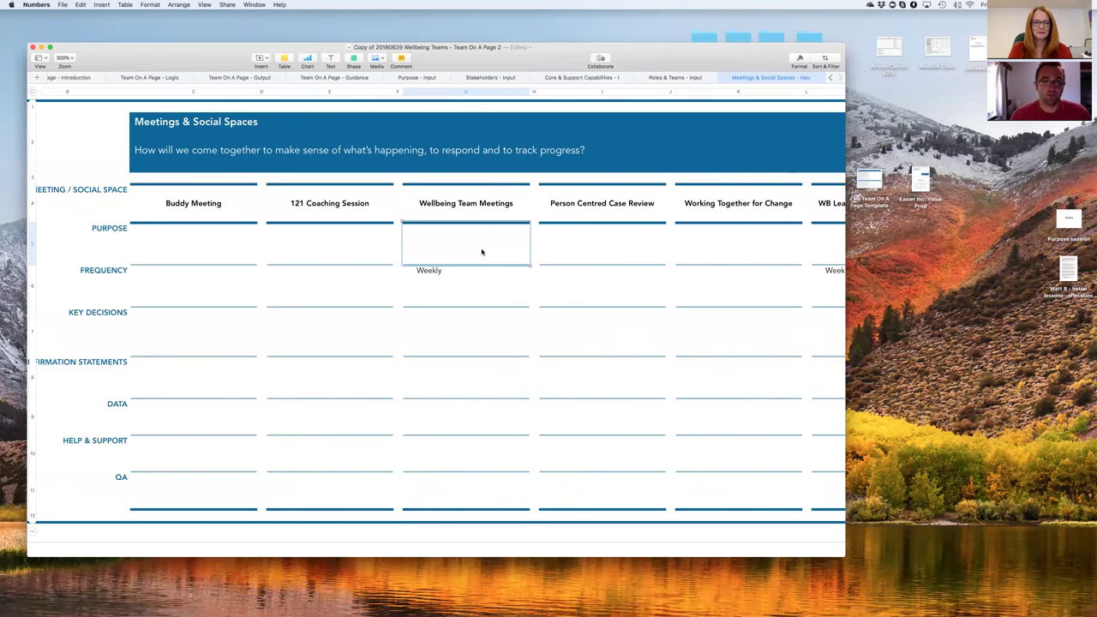
scroll(481, 252, "left", 2)
scroll(482, 252, "left", 3)
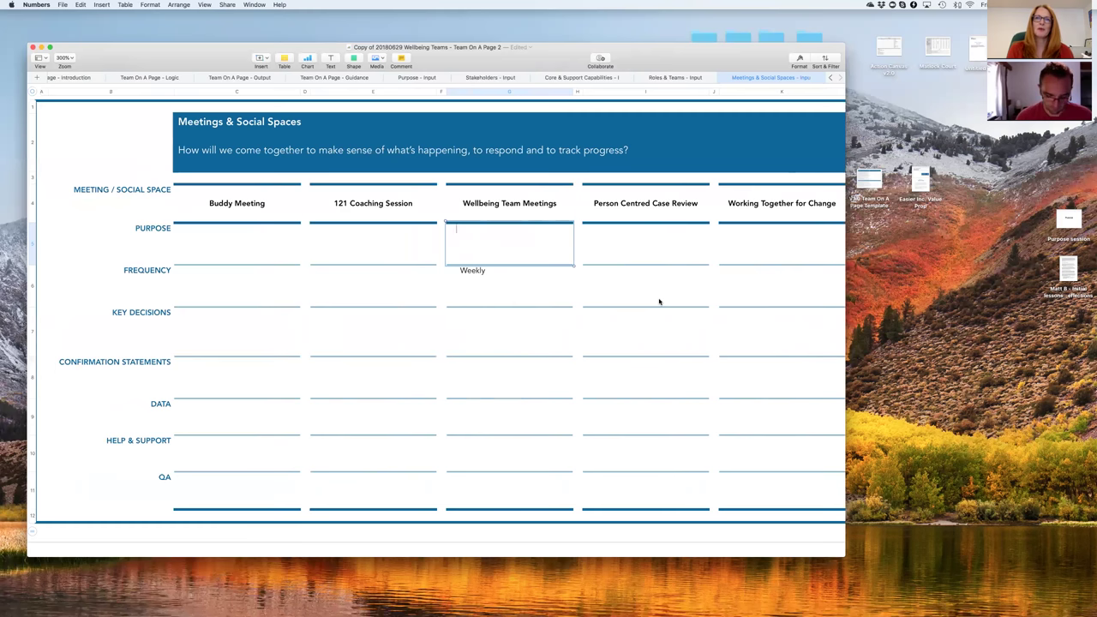
type("To reflec")
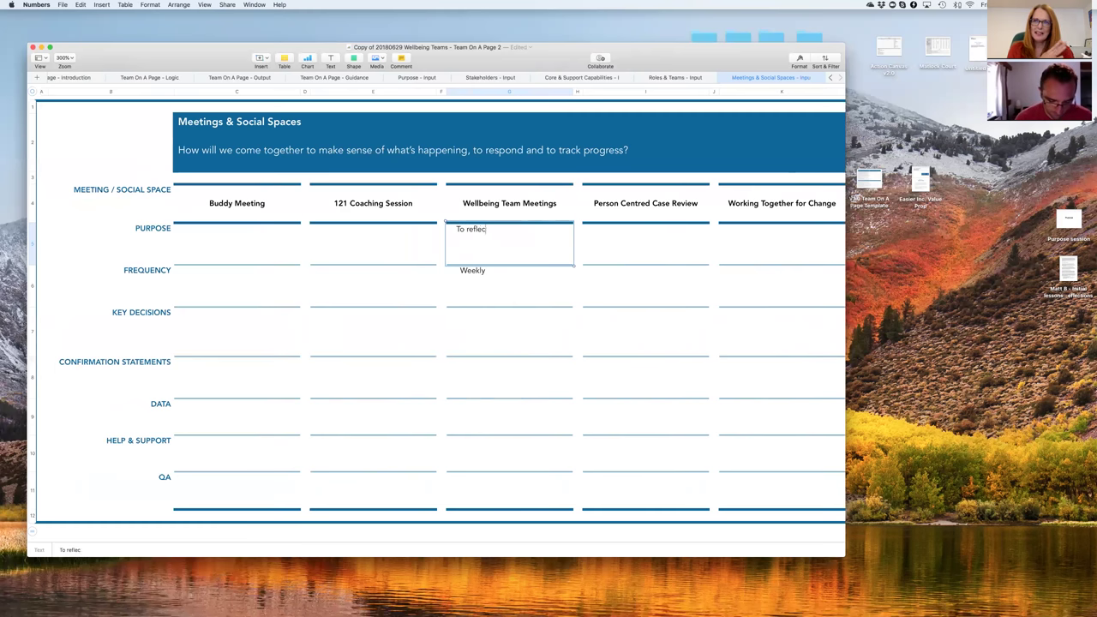
type("t and problem")
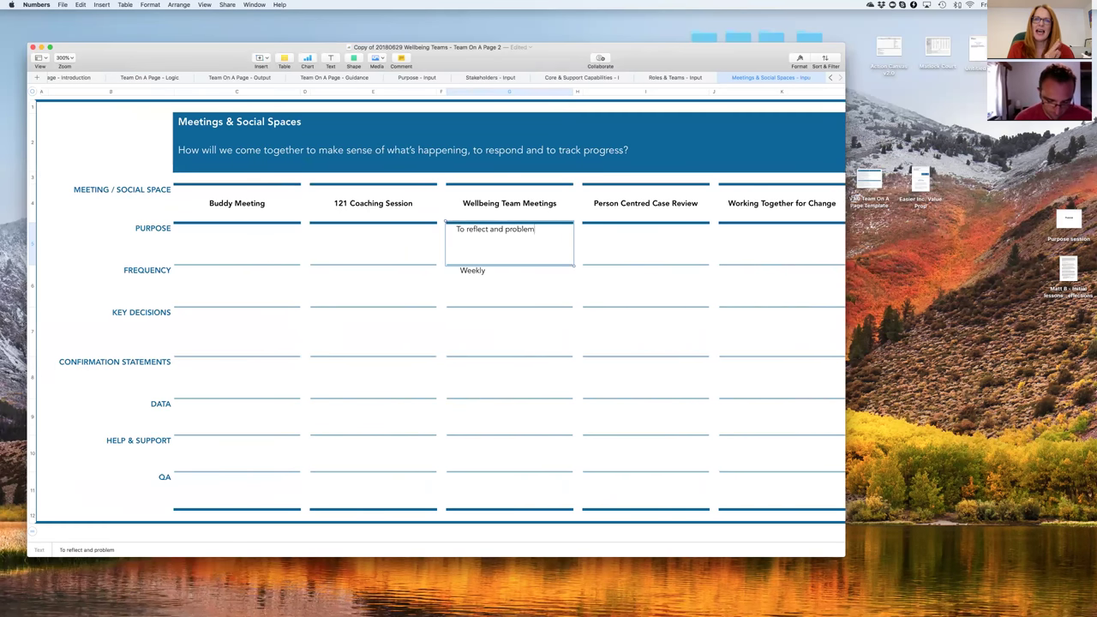
type(" solve")
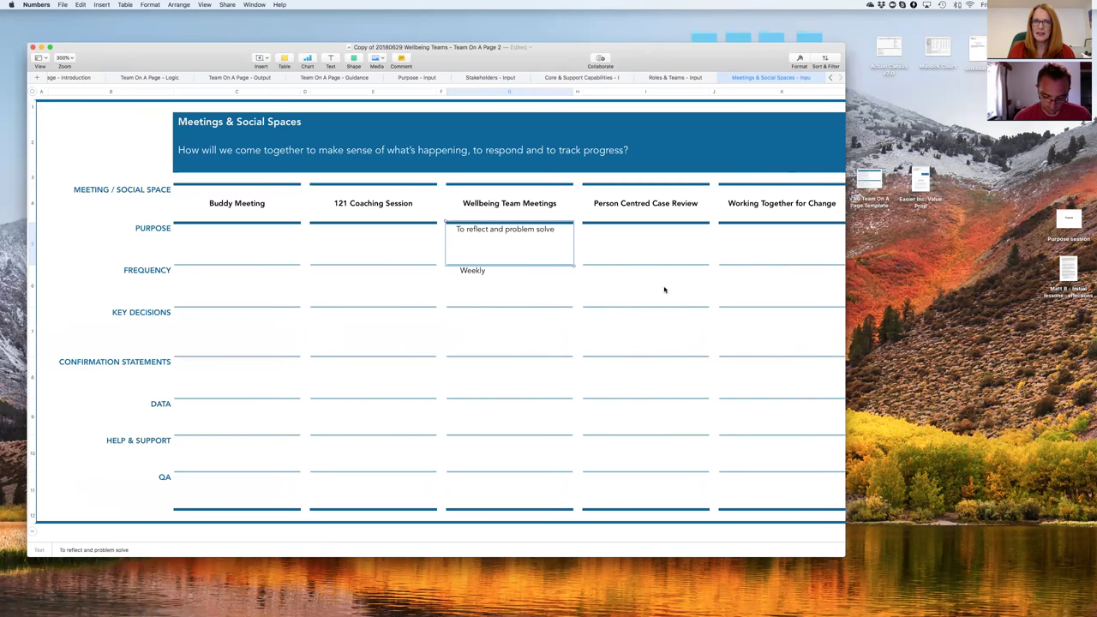
type(", ")
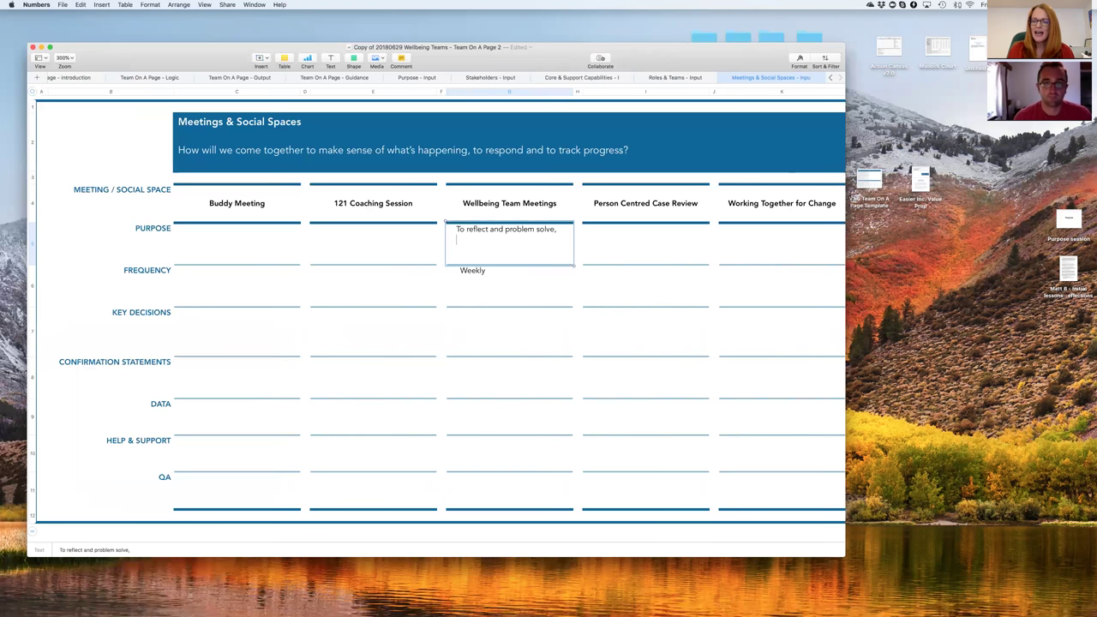
type("- l")
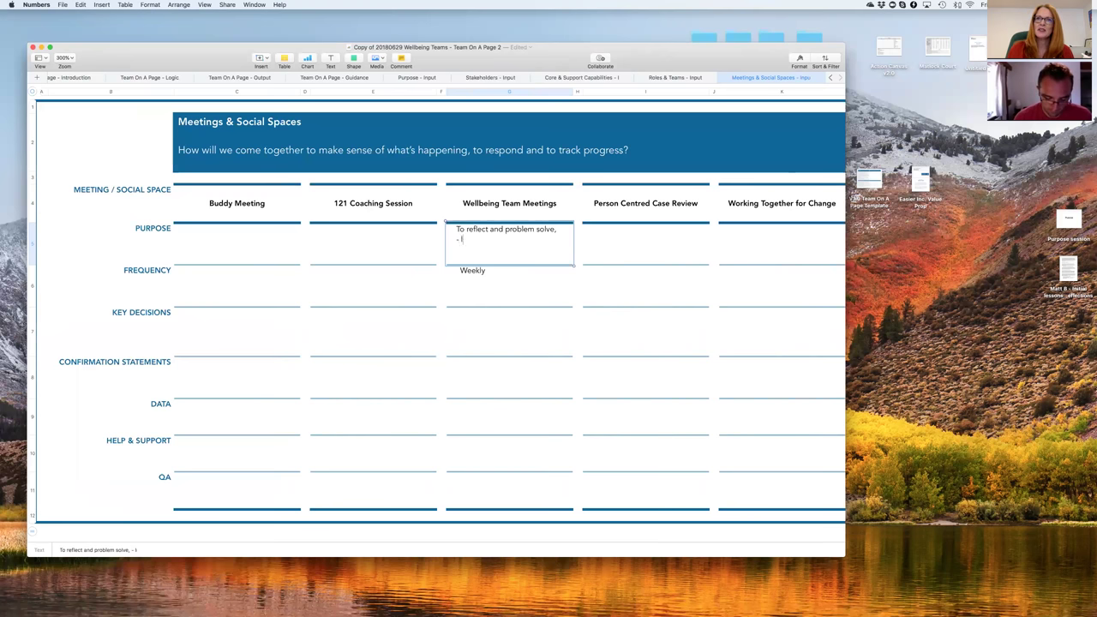
type("ooking at")
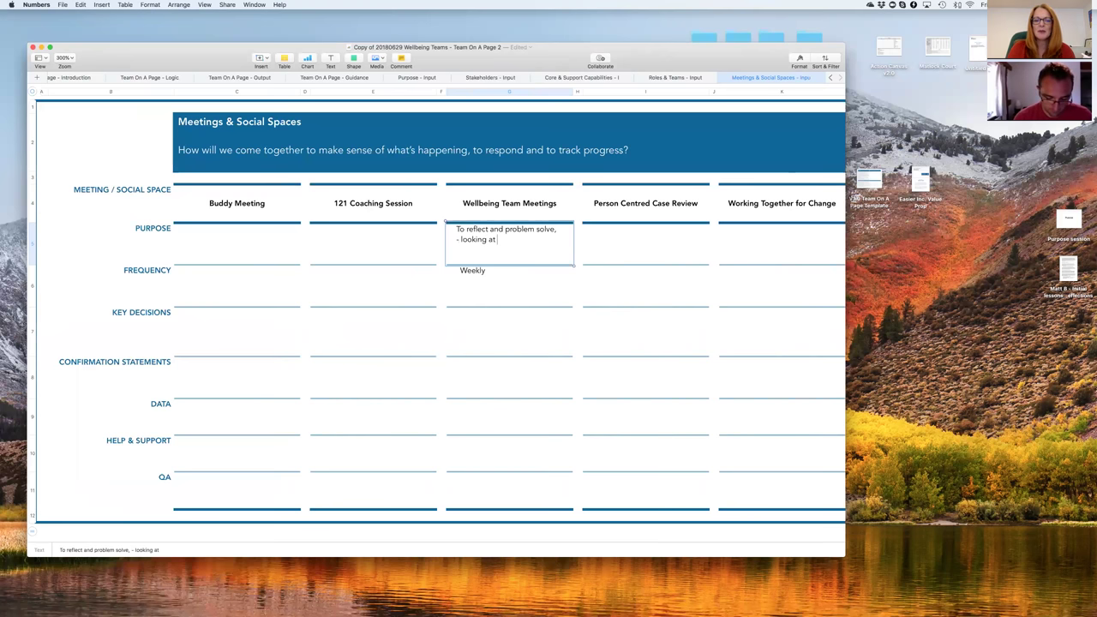
type(" how we are")
key("BackSpace")
double_click(507, 240)
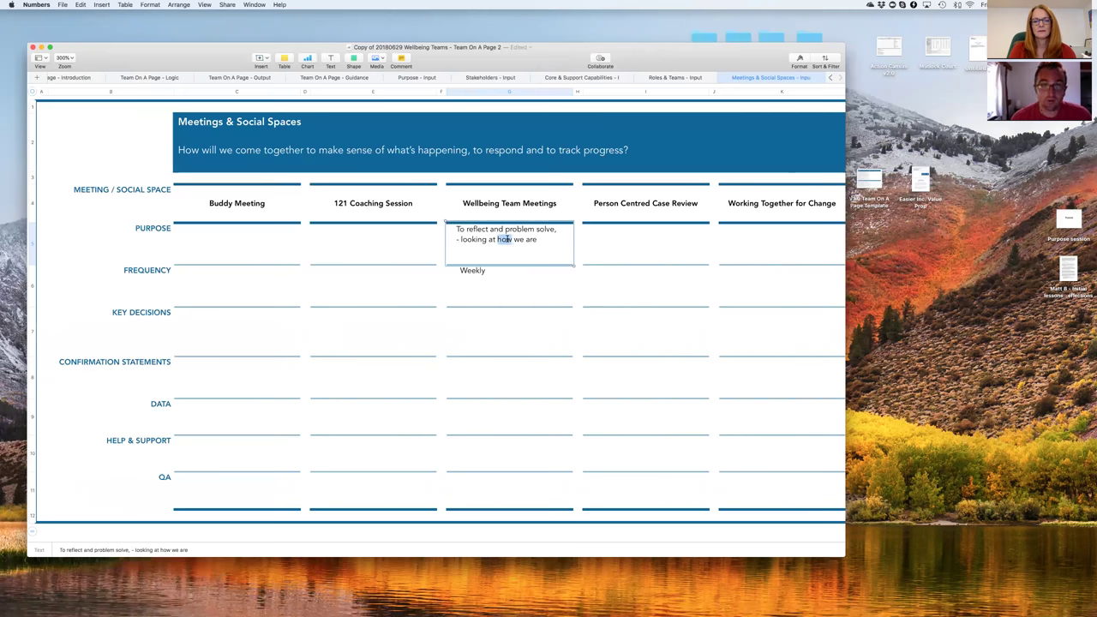
triple_click(507, 239)
key("BackSpace")
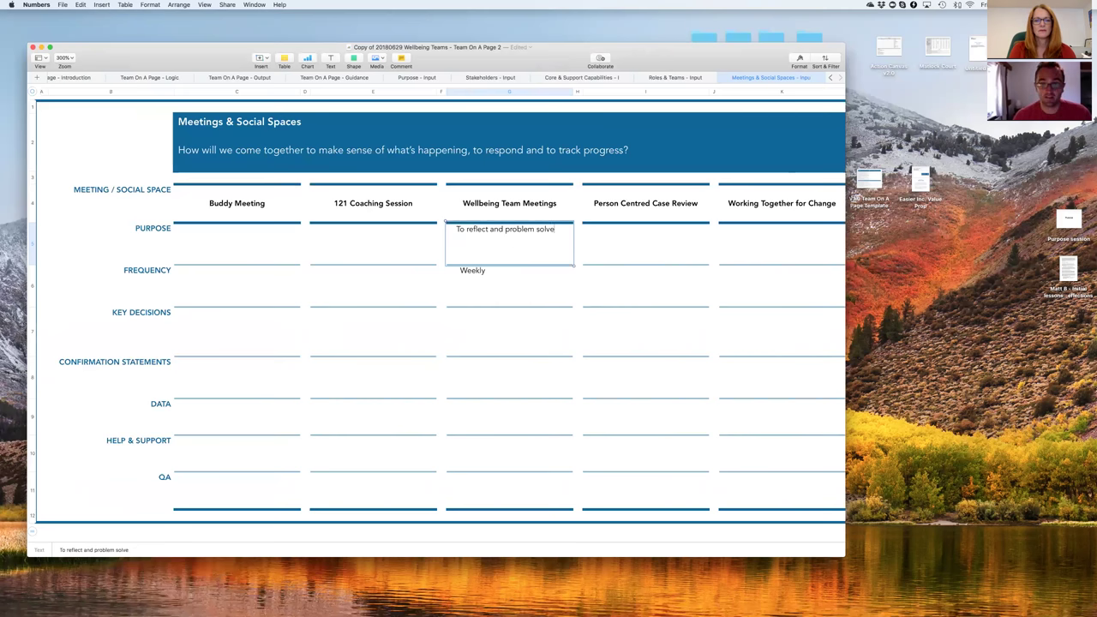
Enter "how to respond to off-track/way off-track people we support" as a dashed key decision for Wellbeing Team Meetings.
left_click(513, 289)
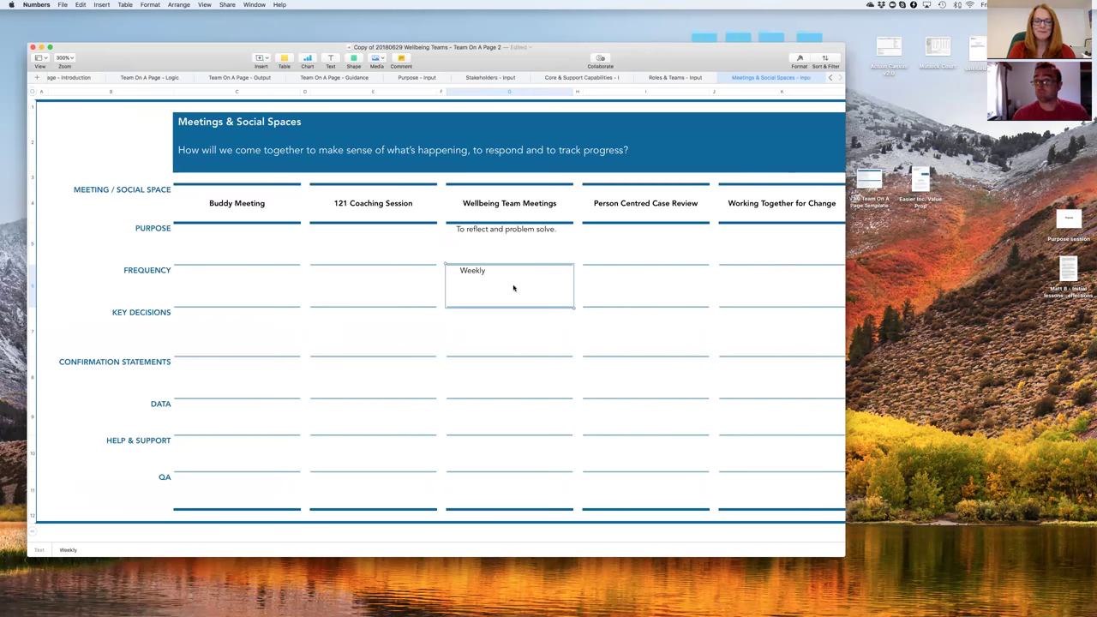
left_click(513, 330)
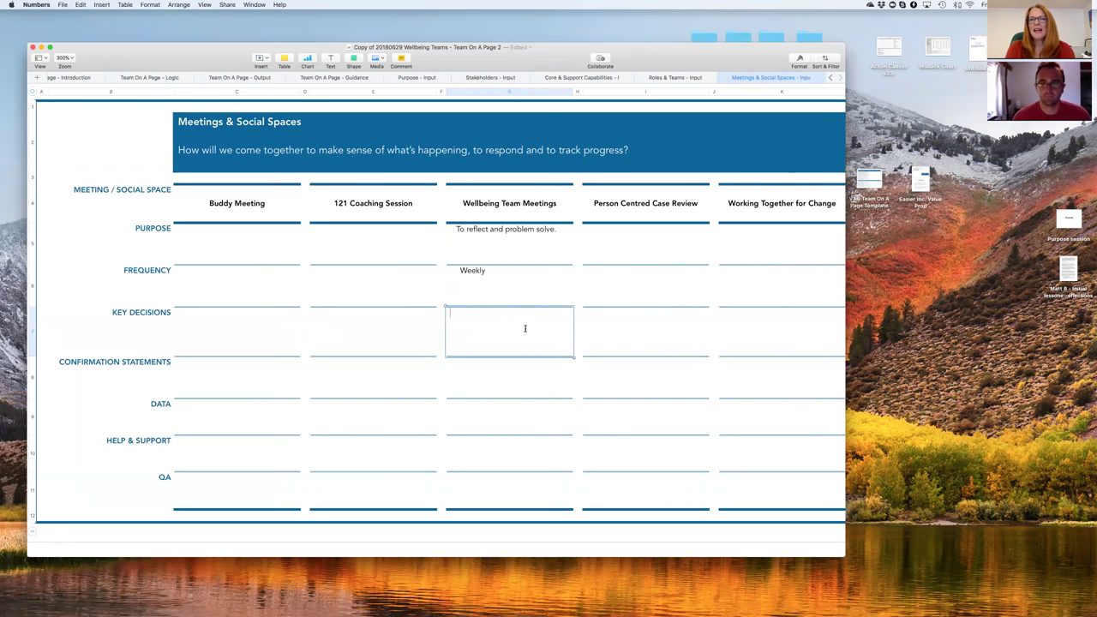
key("Return")
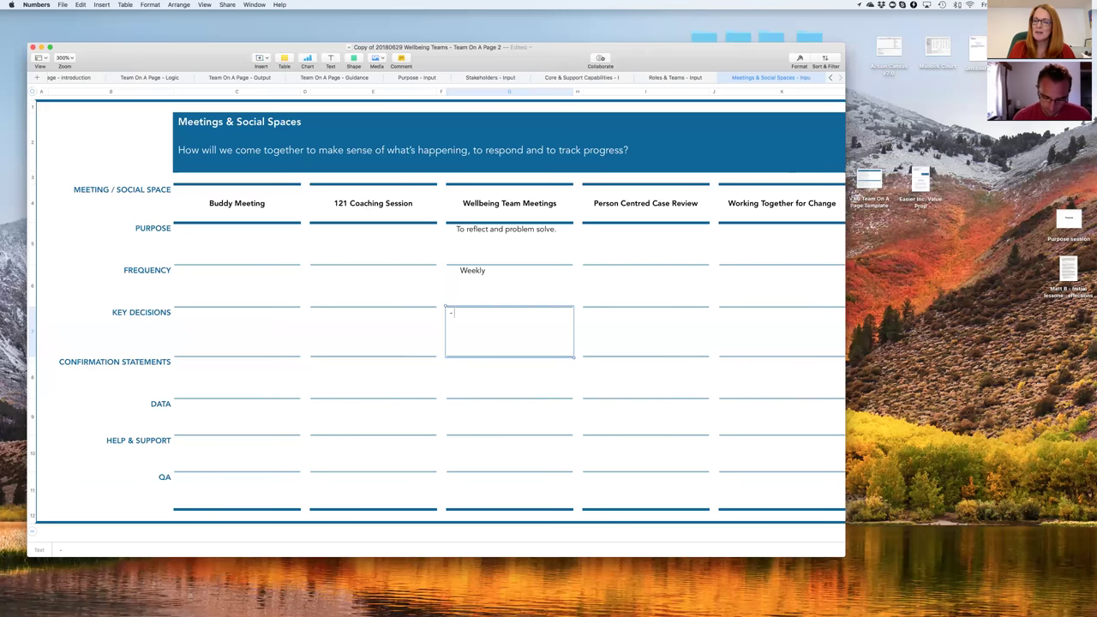
type("how")
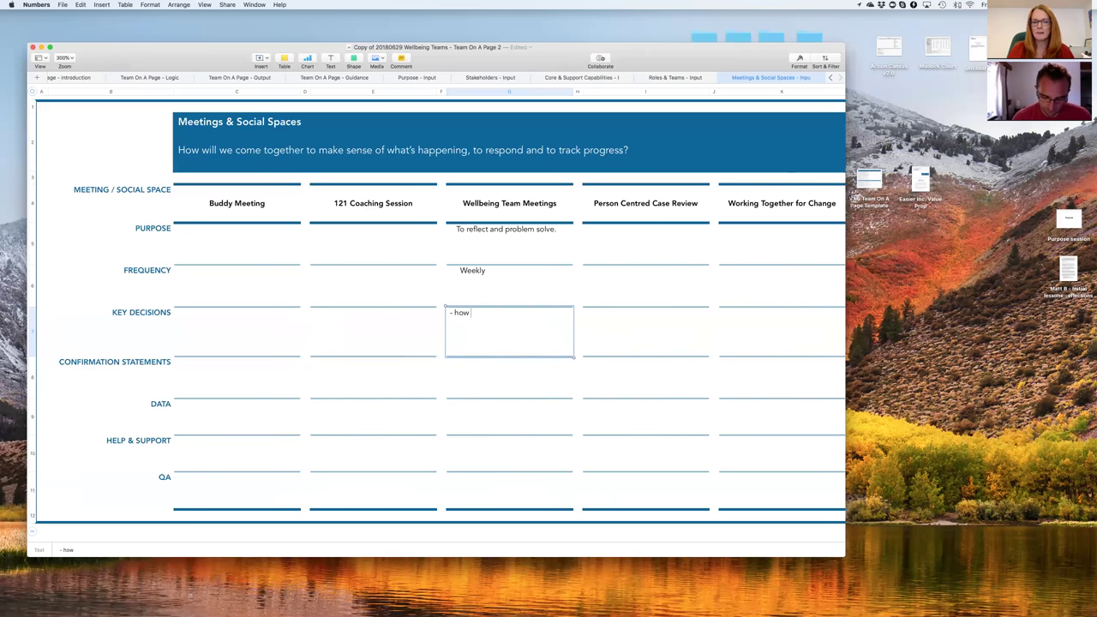
type(" to respond to")
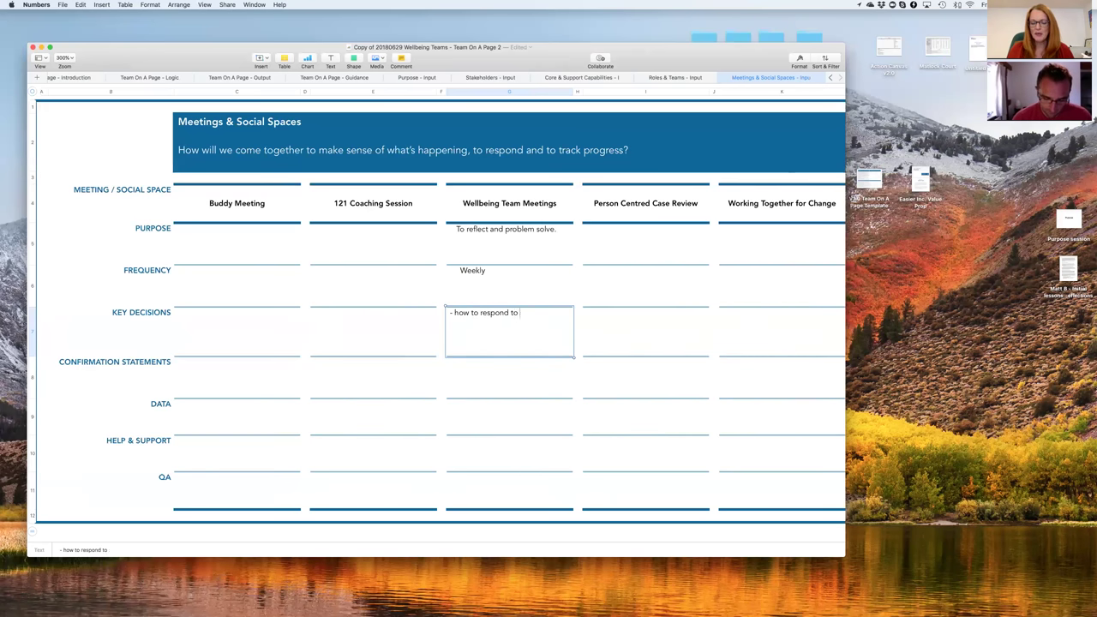
type(" off-track/way off-track")
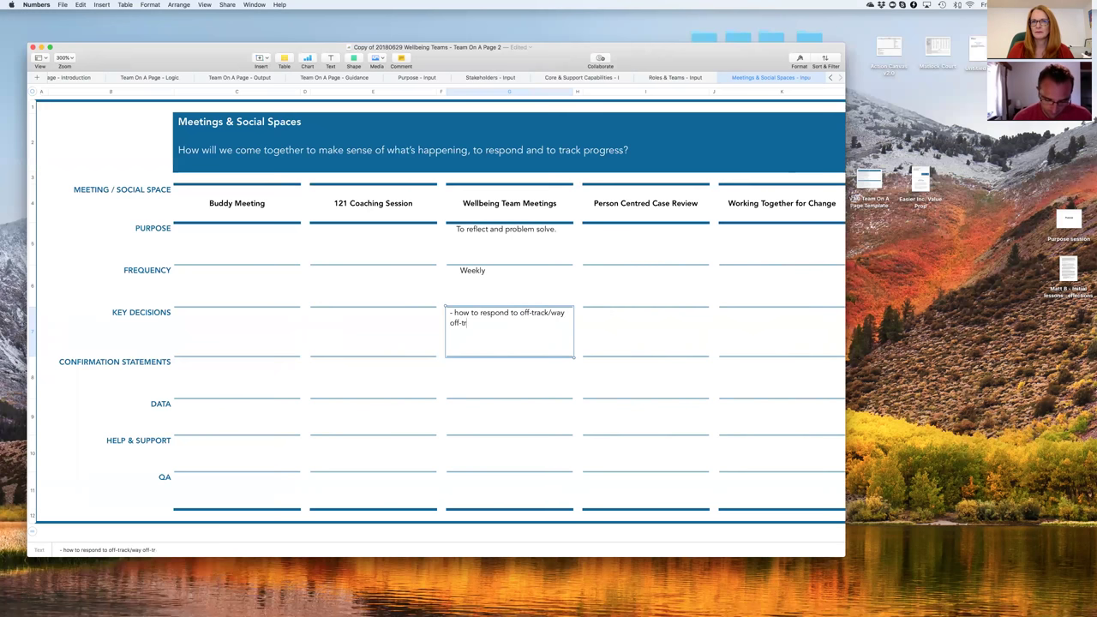
type(" i")
type("people we sup")
type("port")
Add a second key decision bullet for Wellbeing Team Meetings reading "how to help individuals who are on probation".
key("alt+Return")
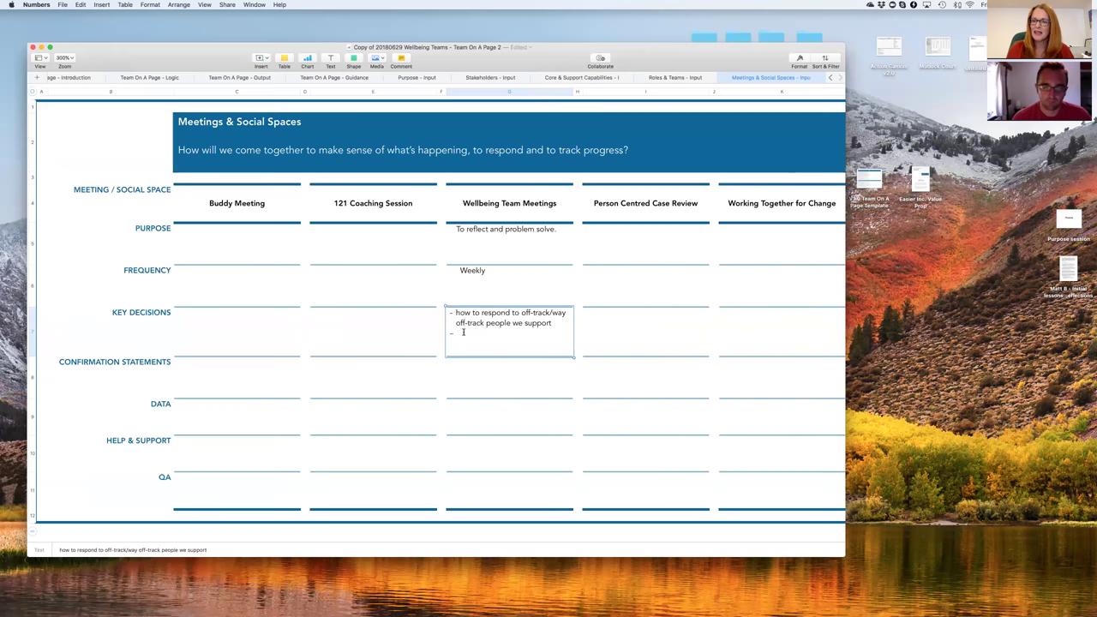
type("how to he")
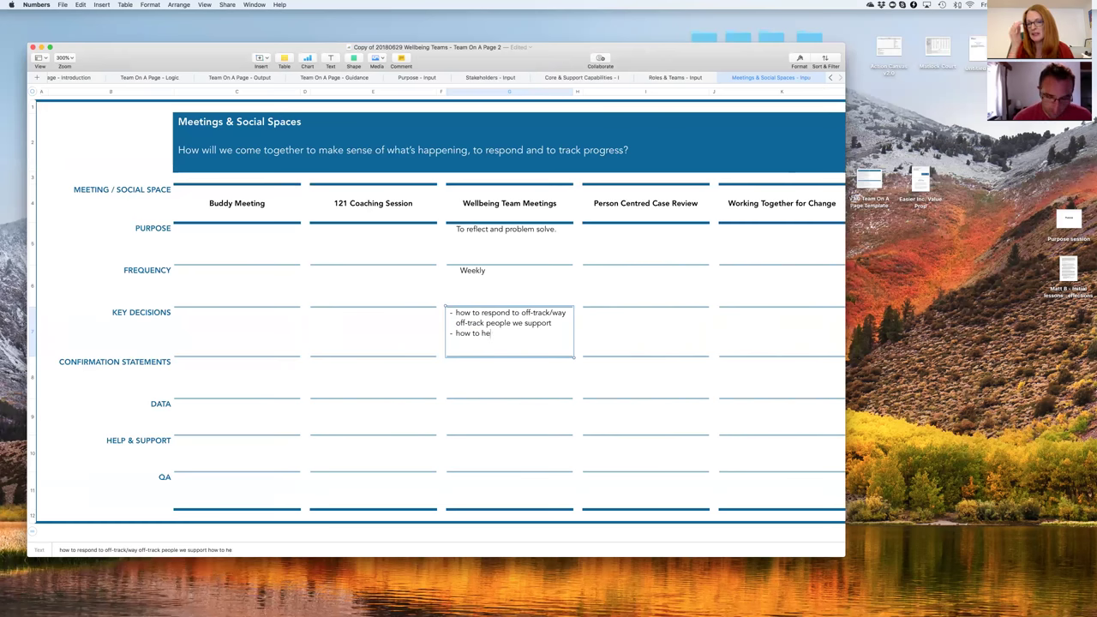
type("lp individuals who are on pra")
key("BackSpace")
type("obation")
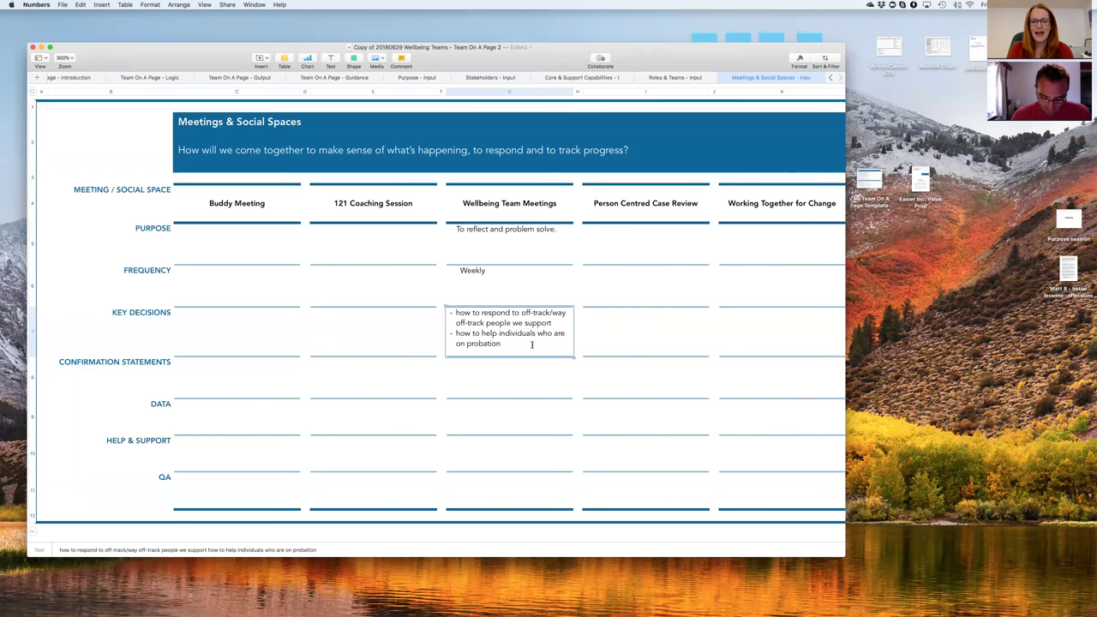
type(" and")
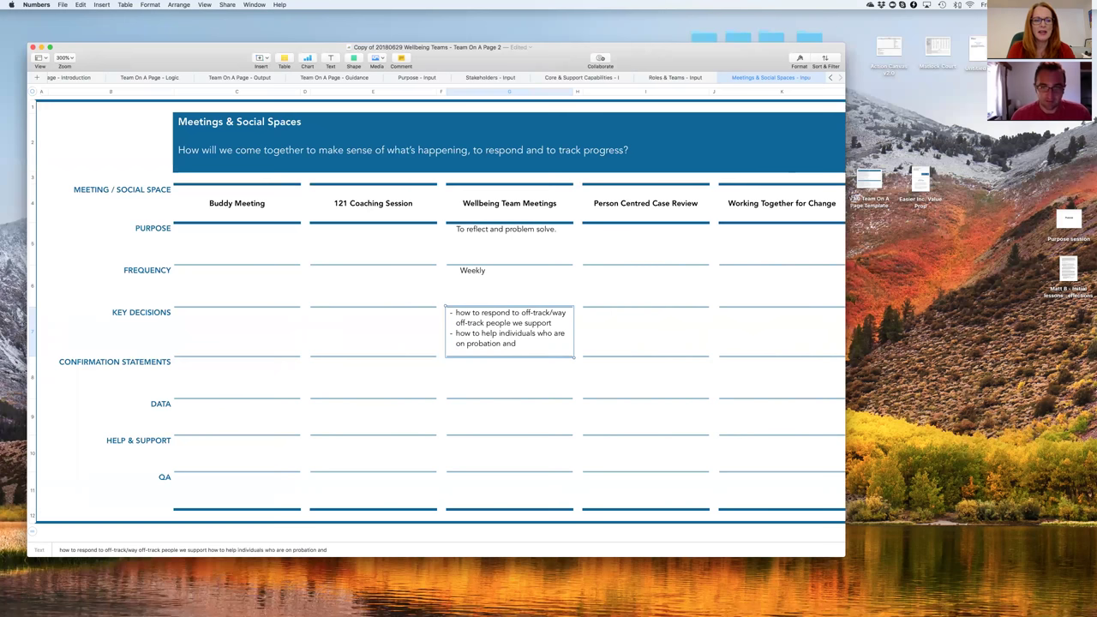
key("BackSpace")
key("BackSpace")
key("BackSpace")
key("BackSpace")
Add the key decision "how to problem solve tensions, and where we need to escalate" for Wellbeing Team Meetings and make the Key Decisions row taller.
key("Return")
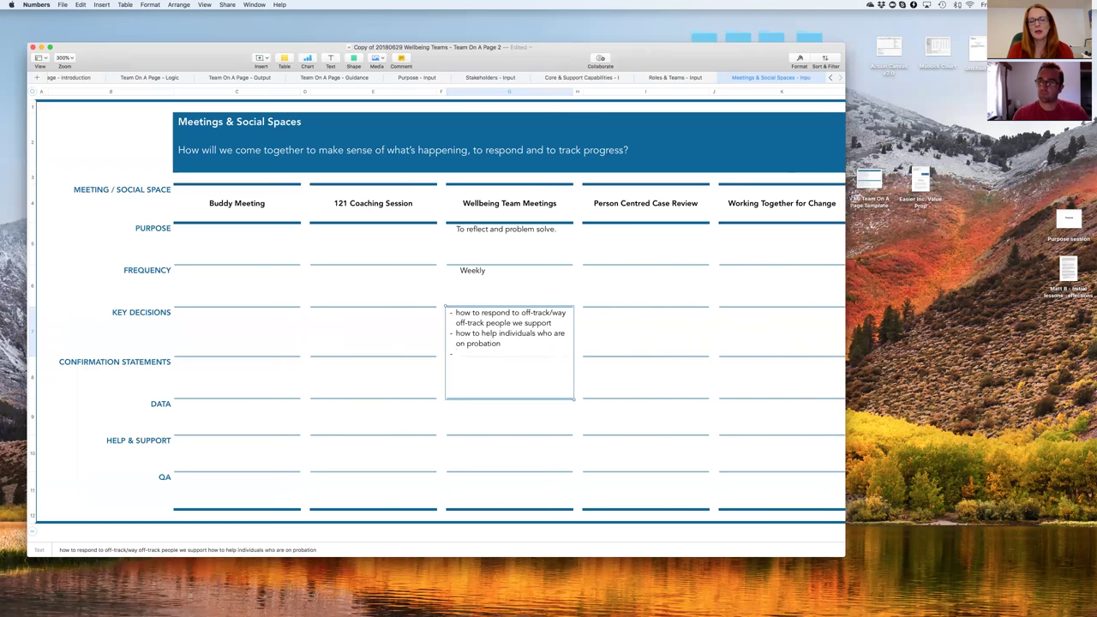
type("how to problem solve tesnions,")
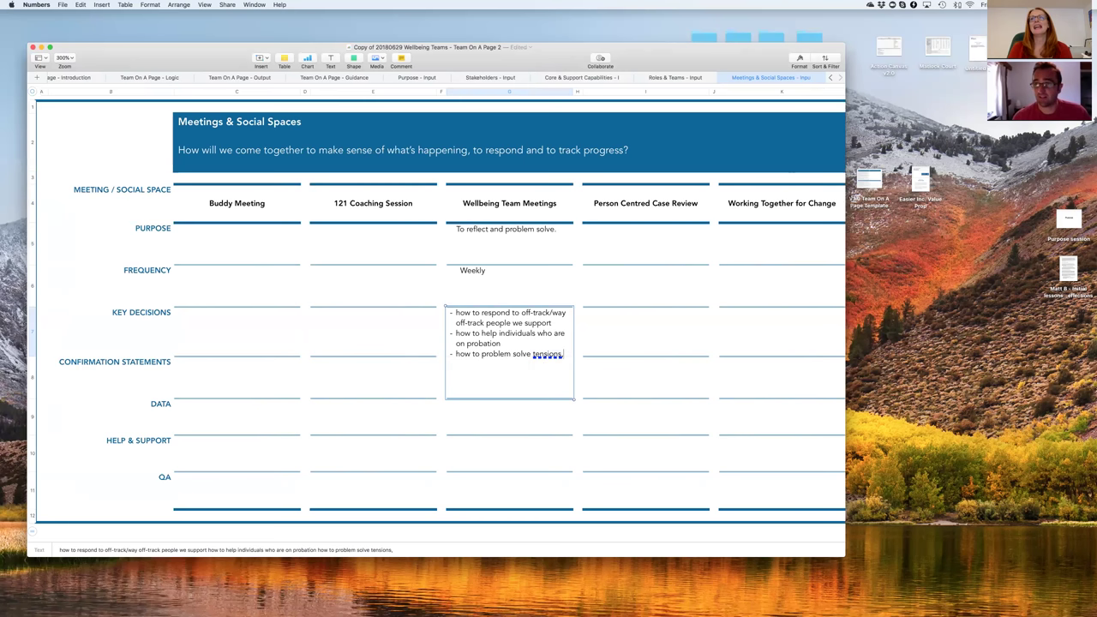
type("and where w")
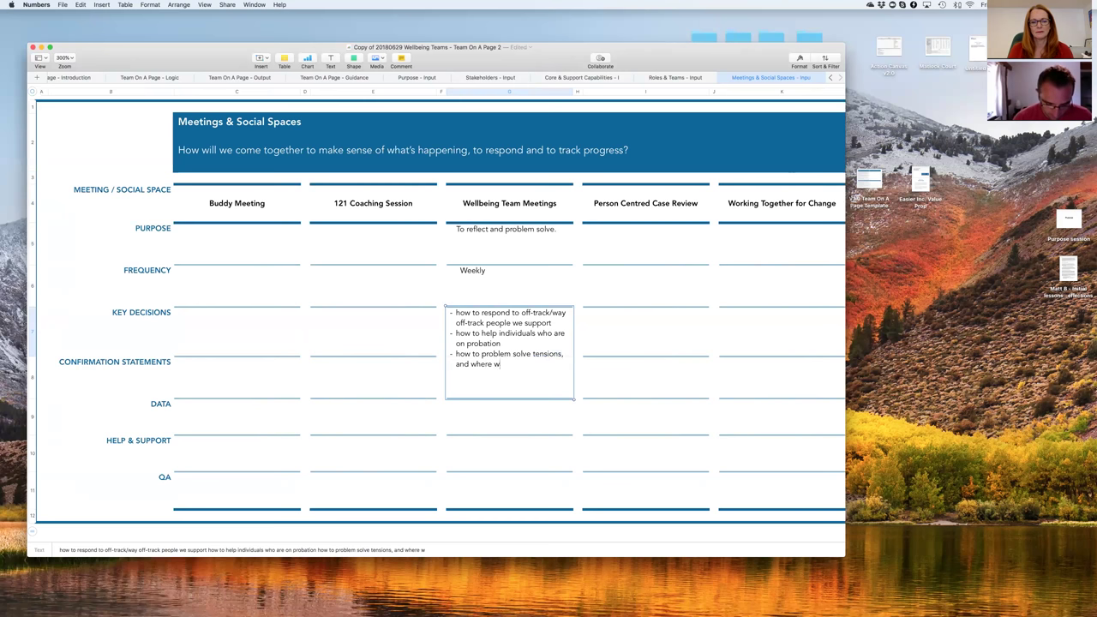
type("e need to excalte")
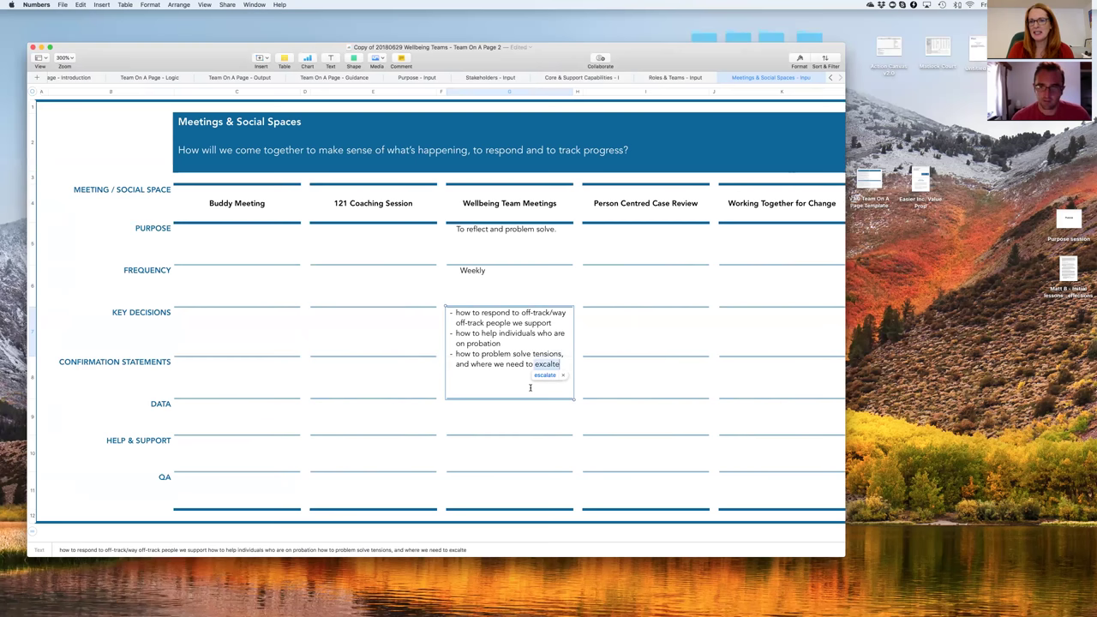
key("Return")
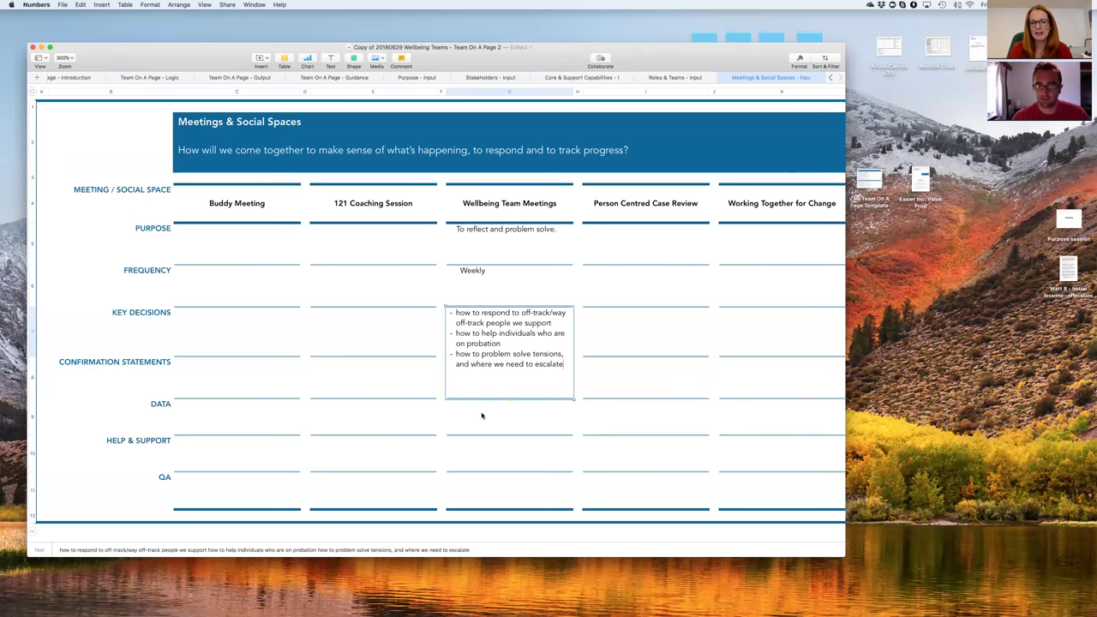
left_click(33, 353)
left_click_drag(32, 359, 32, 374)
Enter "Team coach feedback" as the first line of the Wellbeing Team Meetings confirmation statements.
left_click(503, 405)
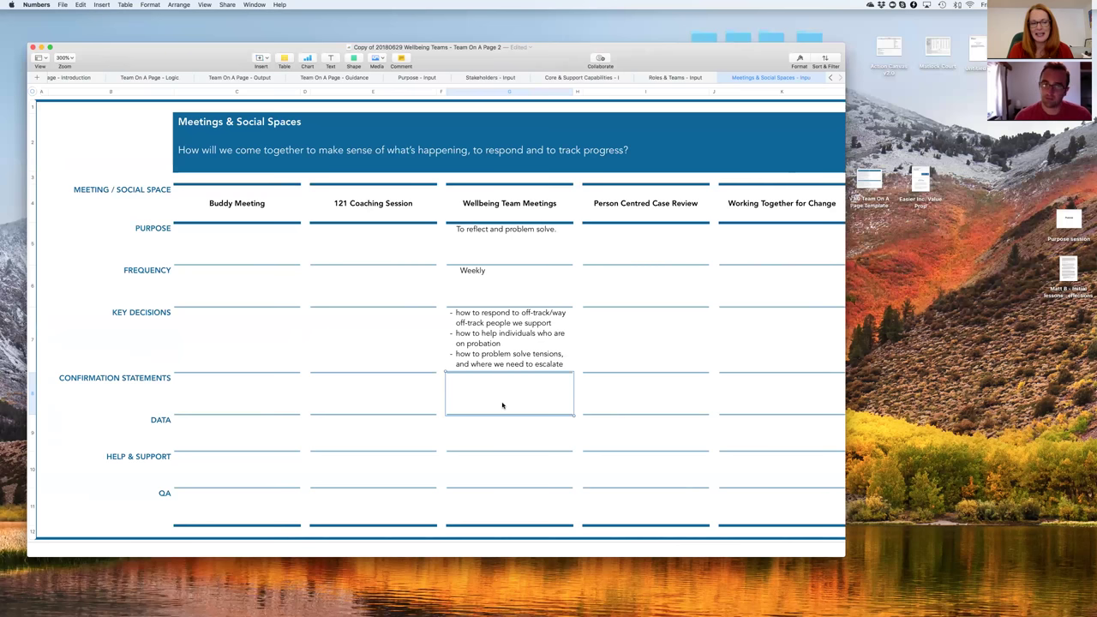
type("Team coa")
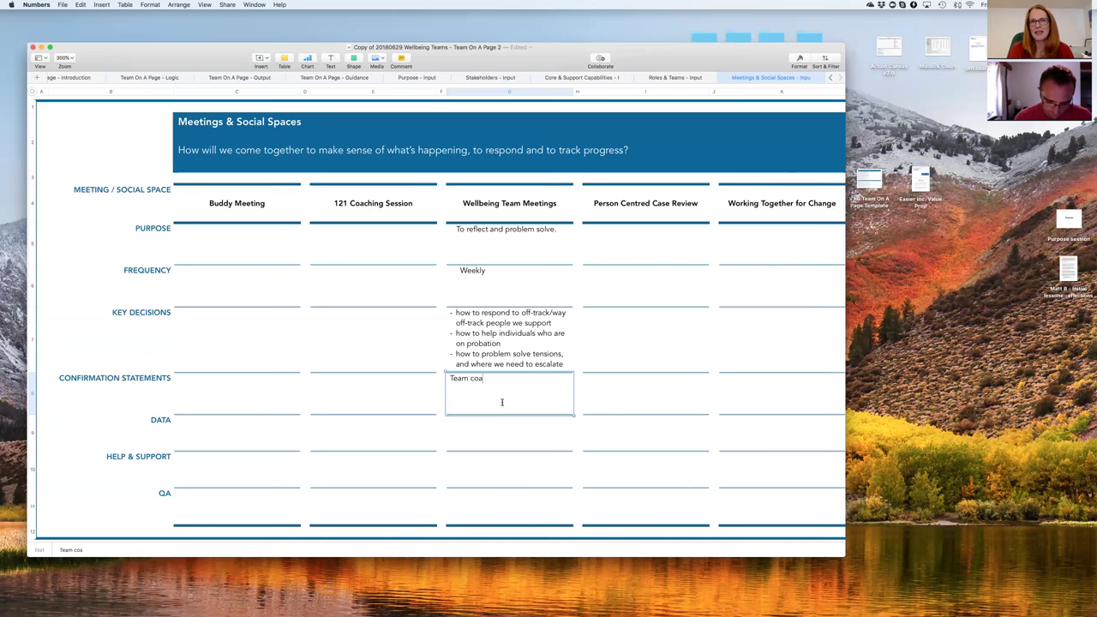
type("ch feedba")
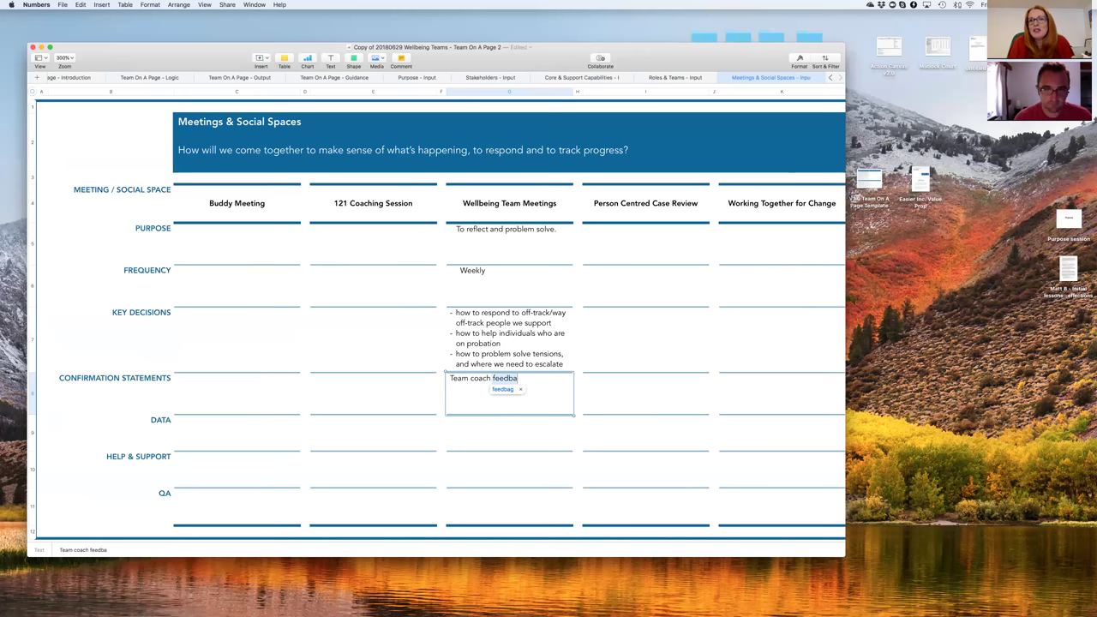
type("ck")
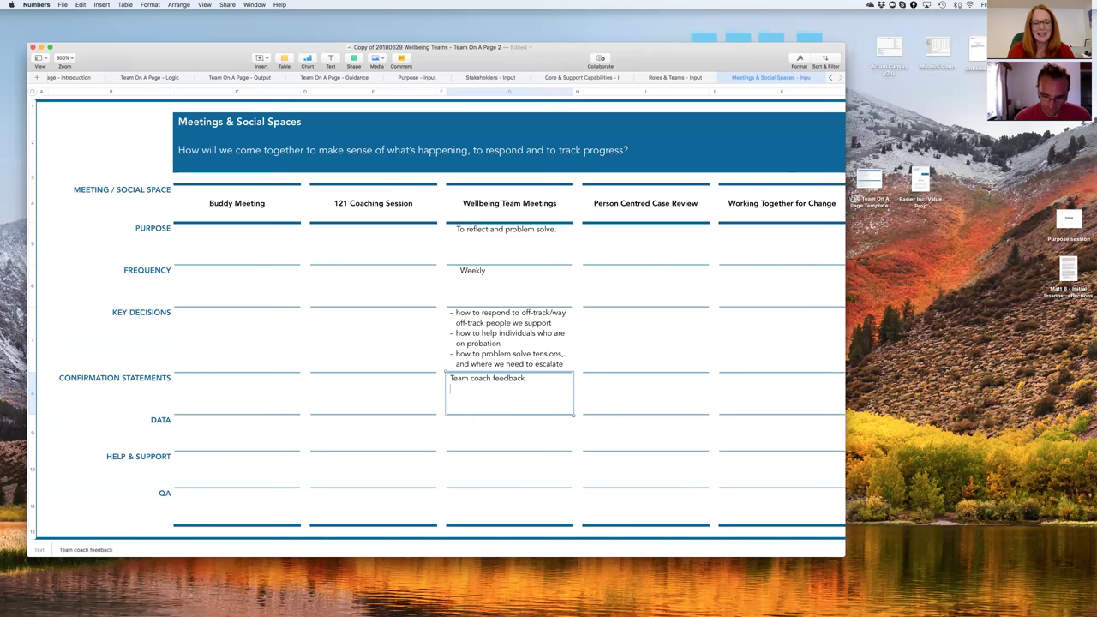
Add the dashed line "are we talking about the right things and making decision about them?" under the feedback heading and slightly heighten the Confirmation Statements row.
type("are we ta")
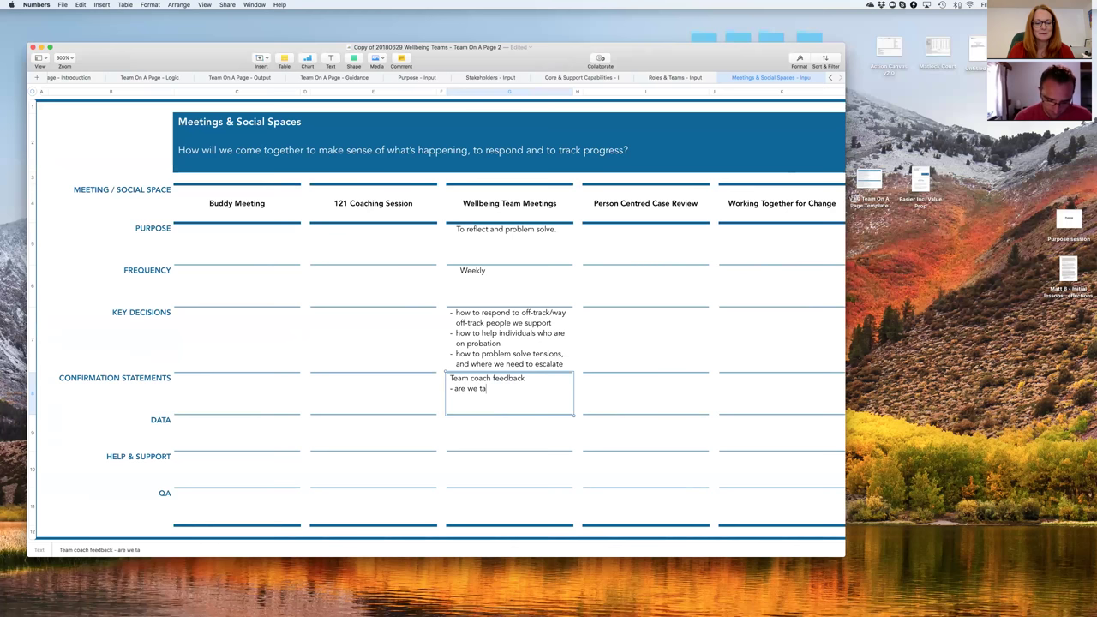
type("lking about the")
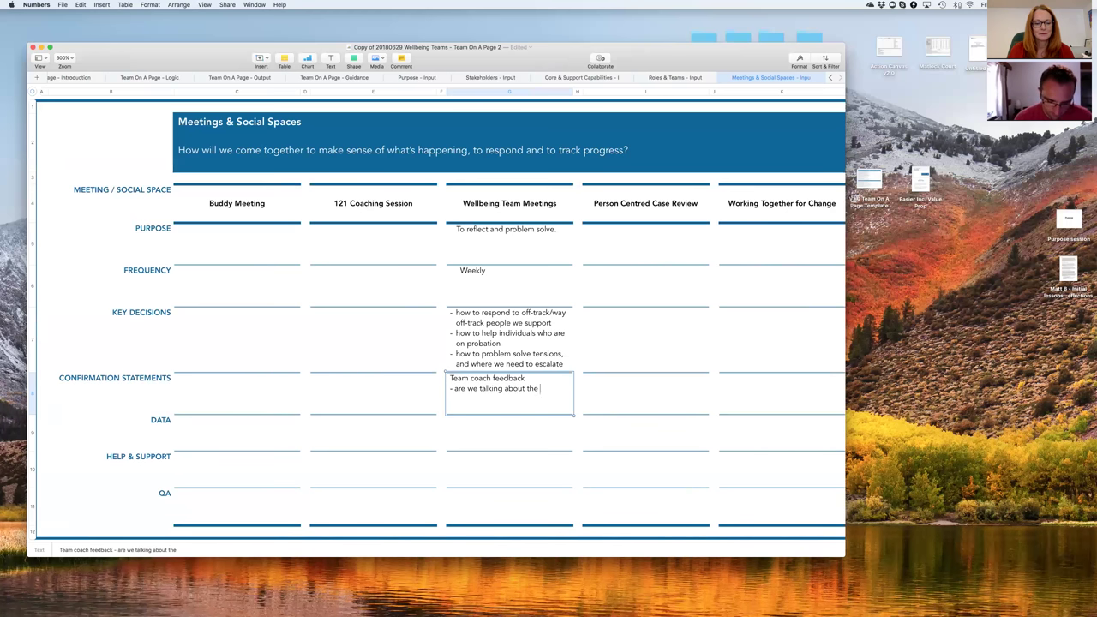
type(" right thing")
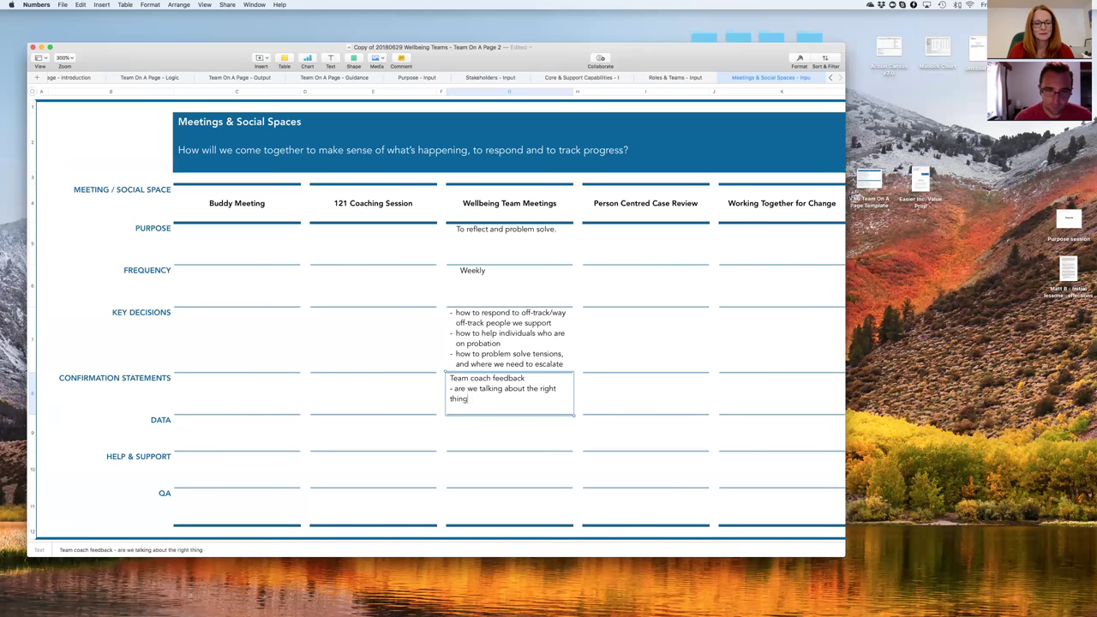
type("s and mak")
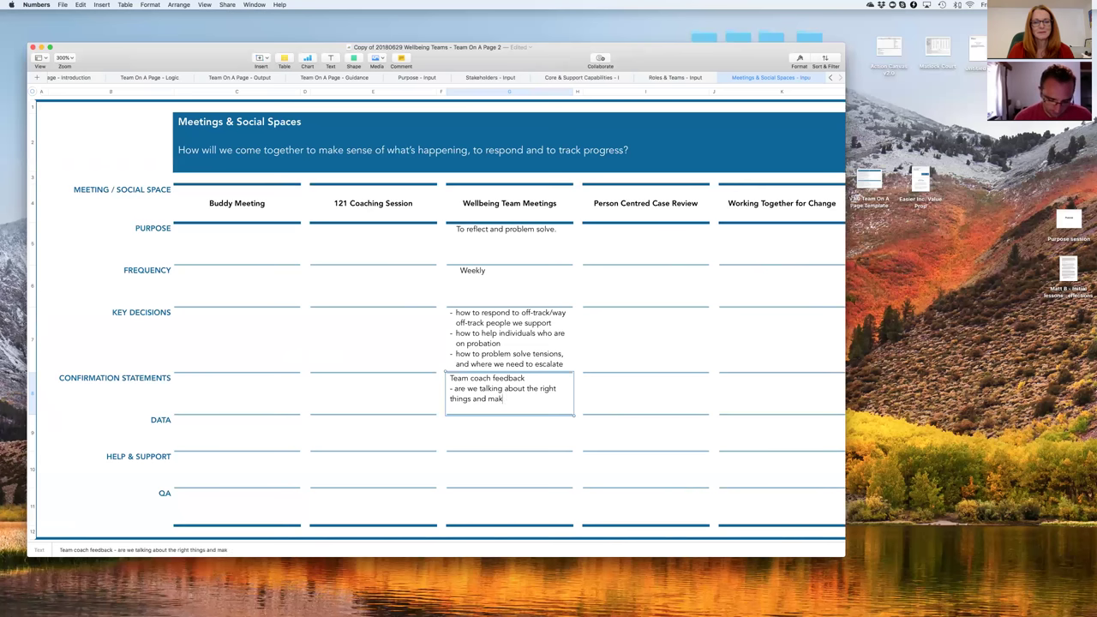
type("ing decision ab")
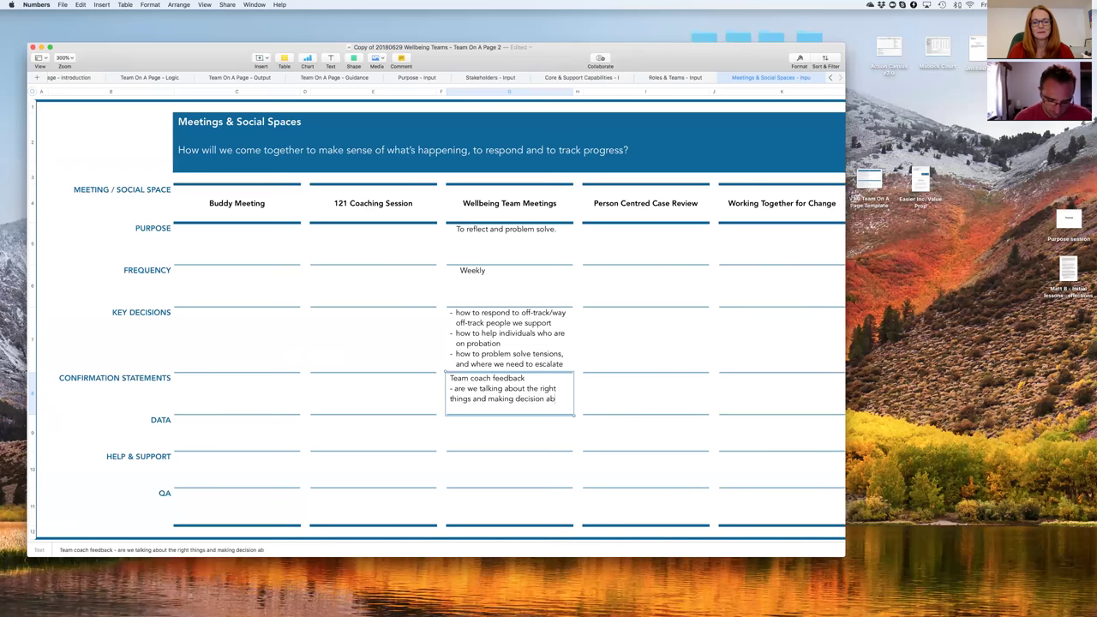
type("out them?")
key("alt+Return")
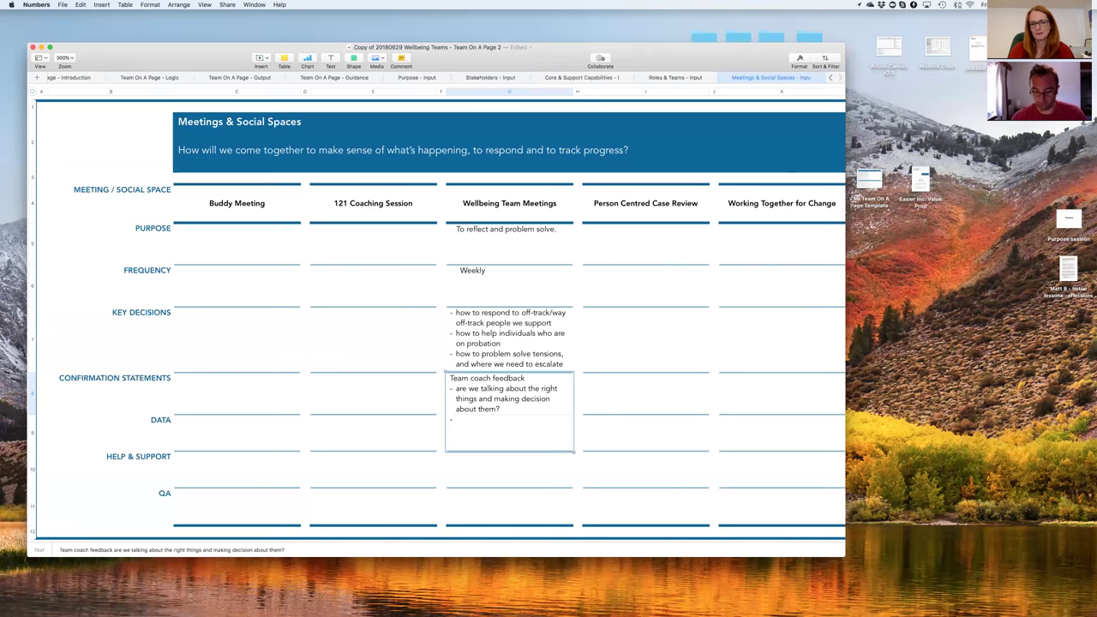
key("BackSpace")
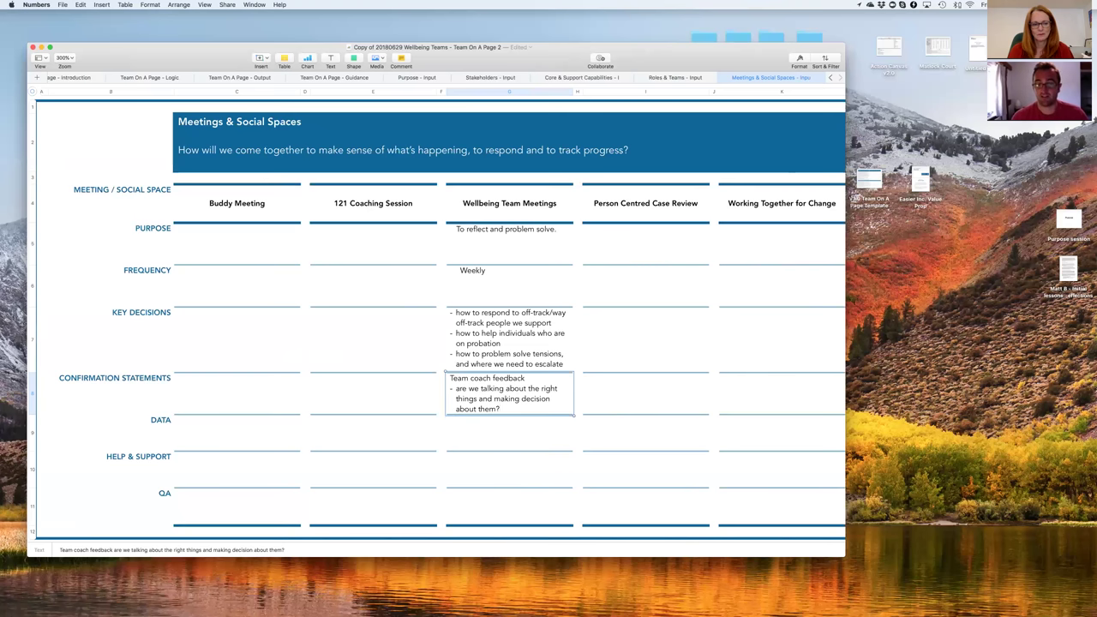
left_click(31, 408)
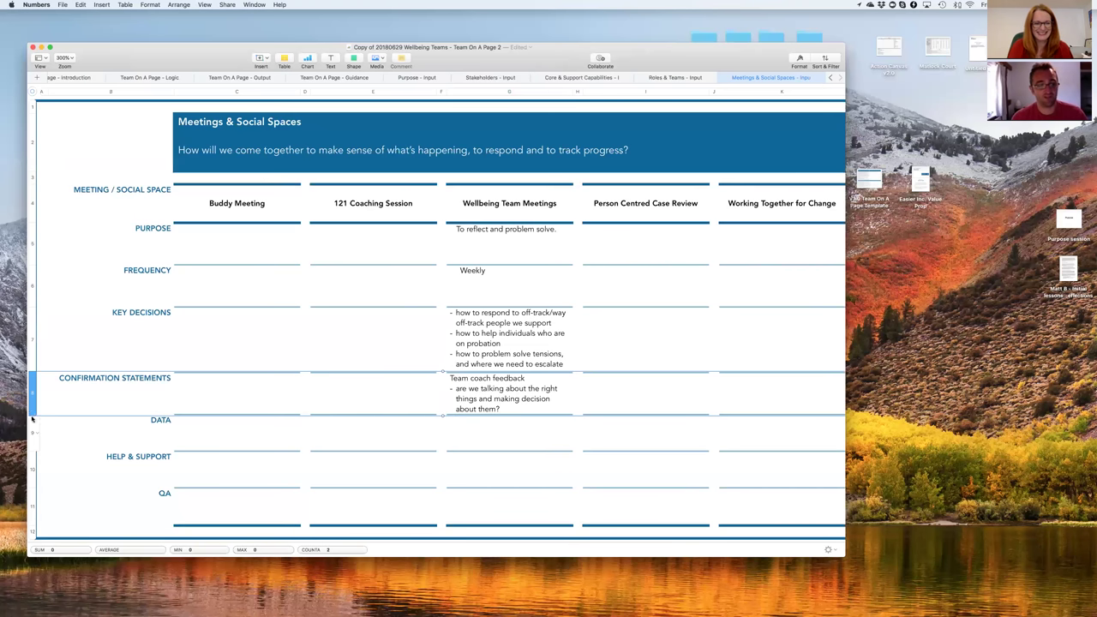
left_click_drag(31, 418, 32, 422)
List "compliments", "complaints" and "safeguarding" as dashed items in the Data cell for Wellbeing Team Meetings.
left_click(499, 435)
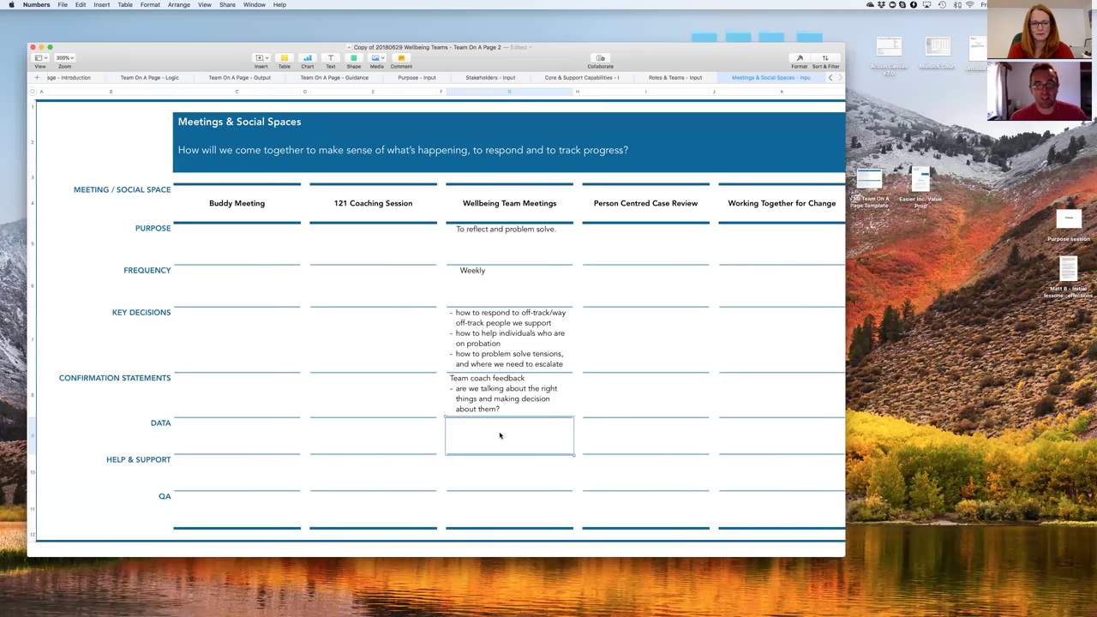
left_click(509, 415)
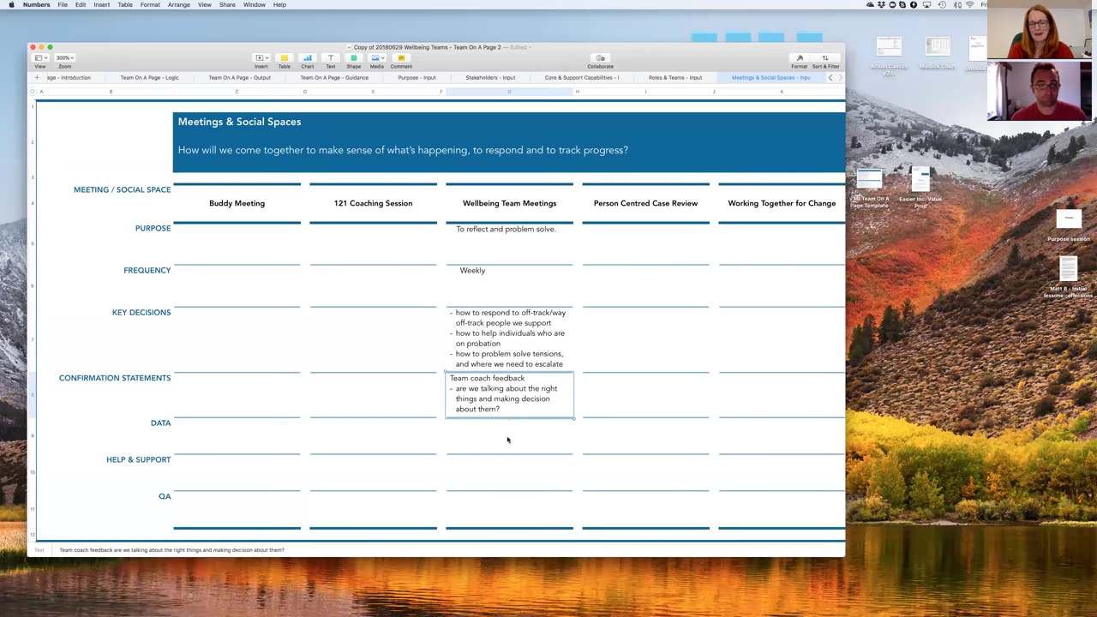
left_click(507, 440)
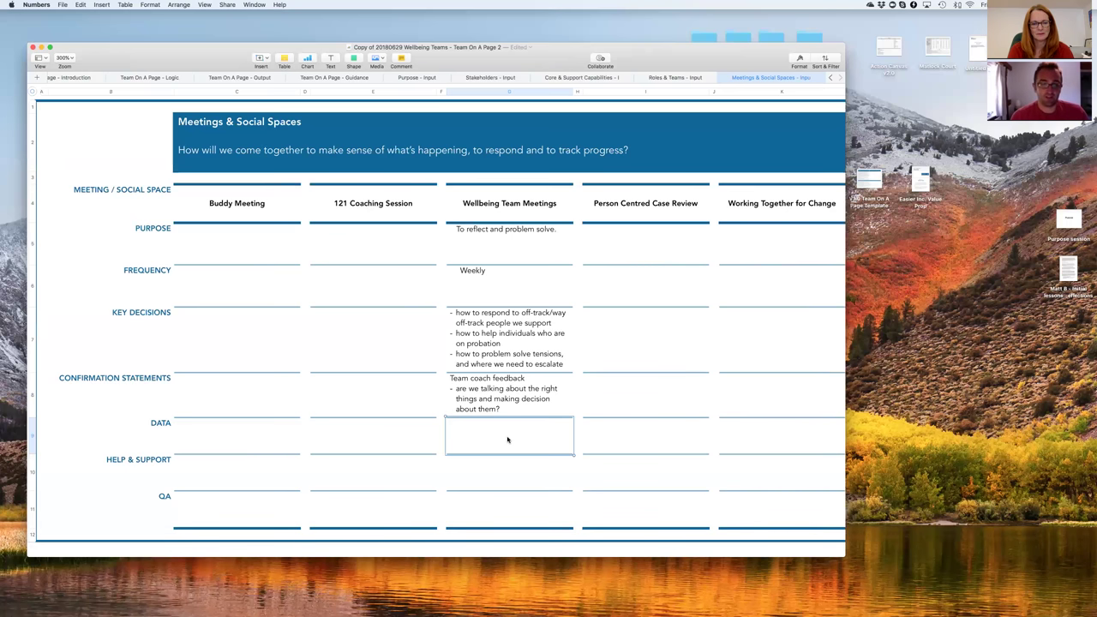
left_click(503, 436)
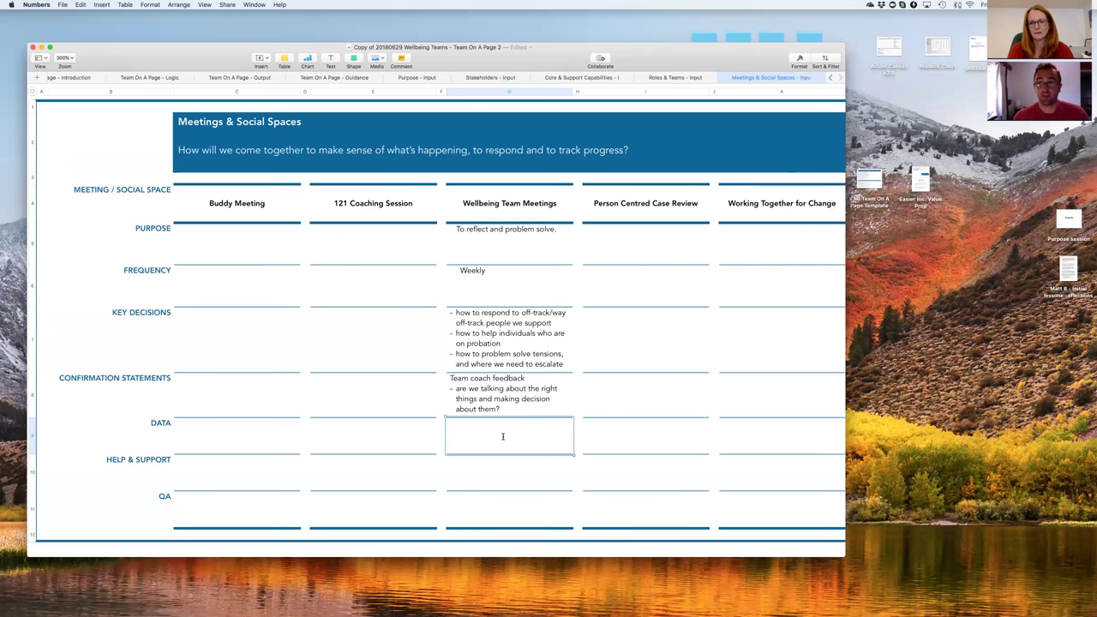
type("-")
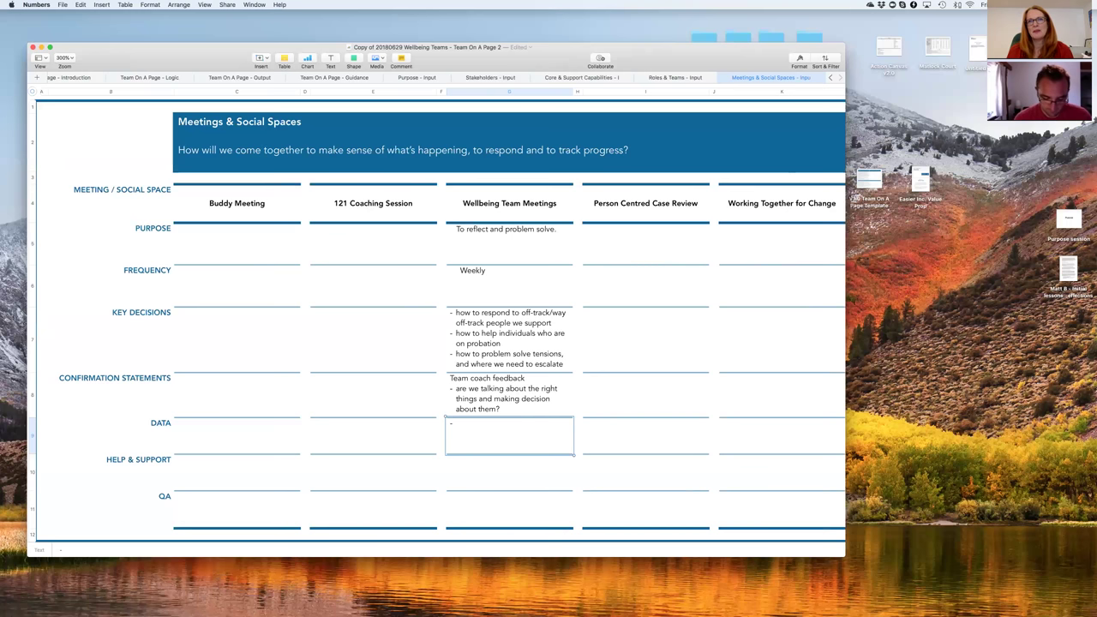
type("compliments")
key("Return")
type("complaints ")
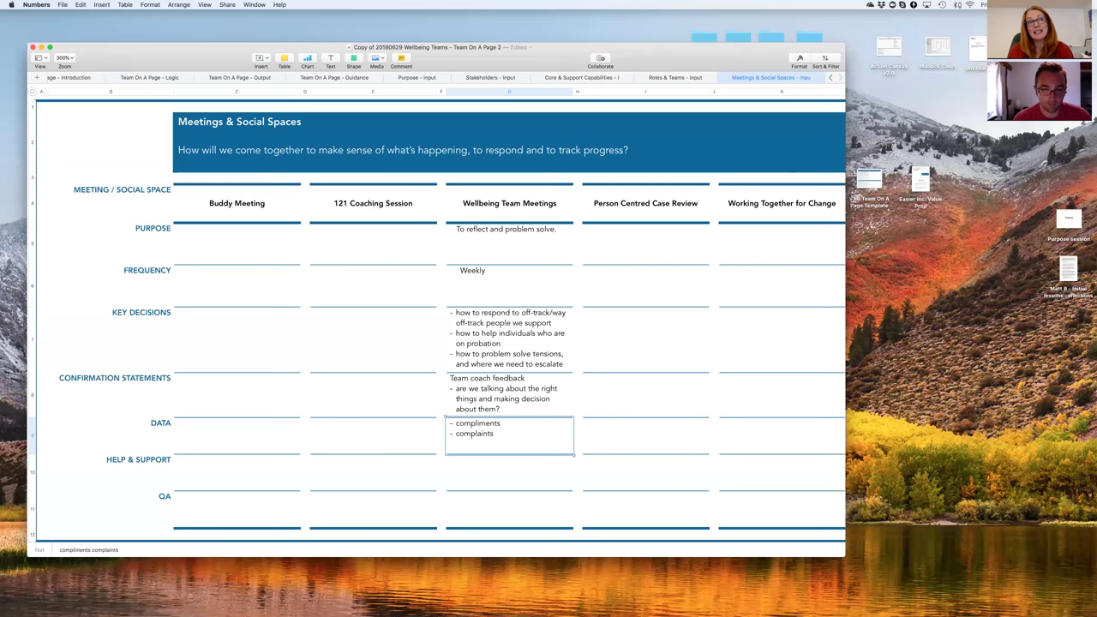
type("safeguarding")
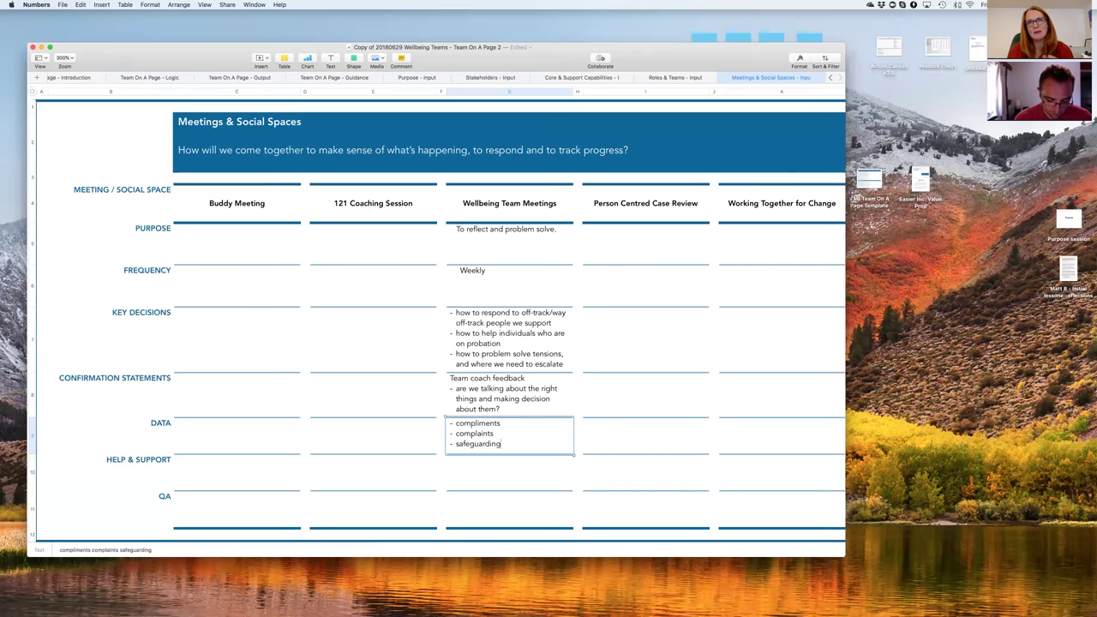
Extend the Wellbeing Team Meetings data list with the dashed items "notifications", "incidents", "money" and "hours, sickness".
key("Return")
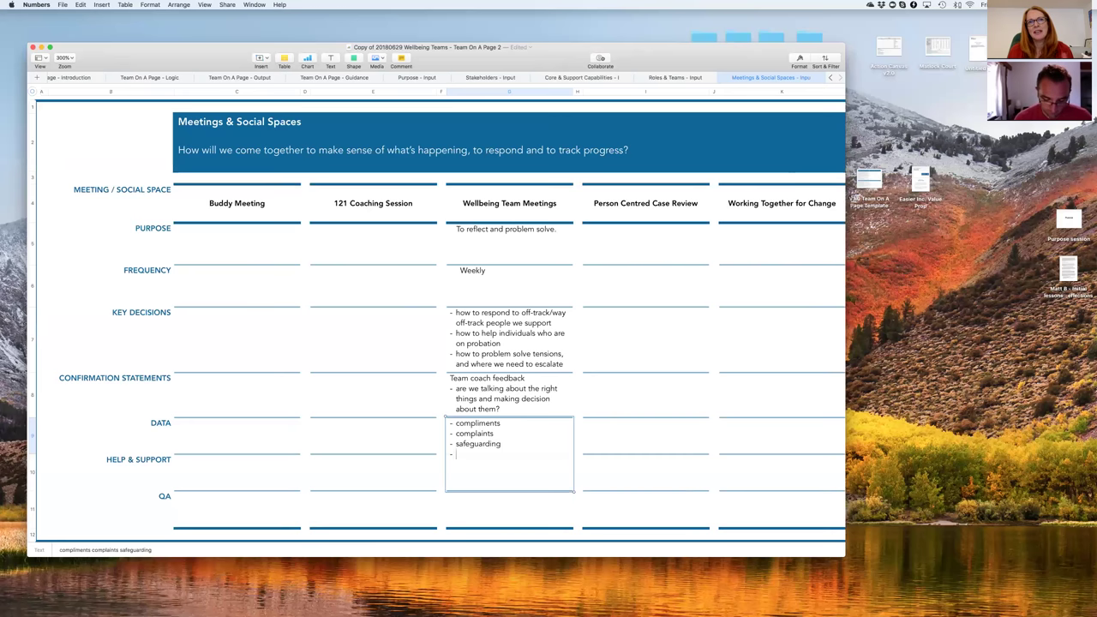
type("notifcati")
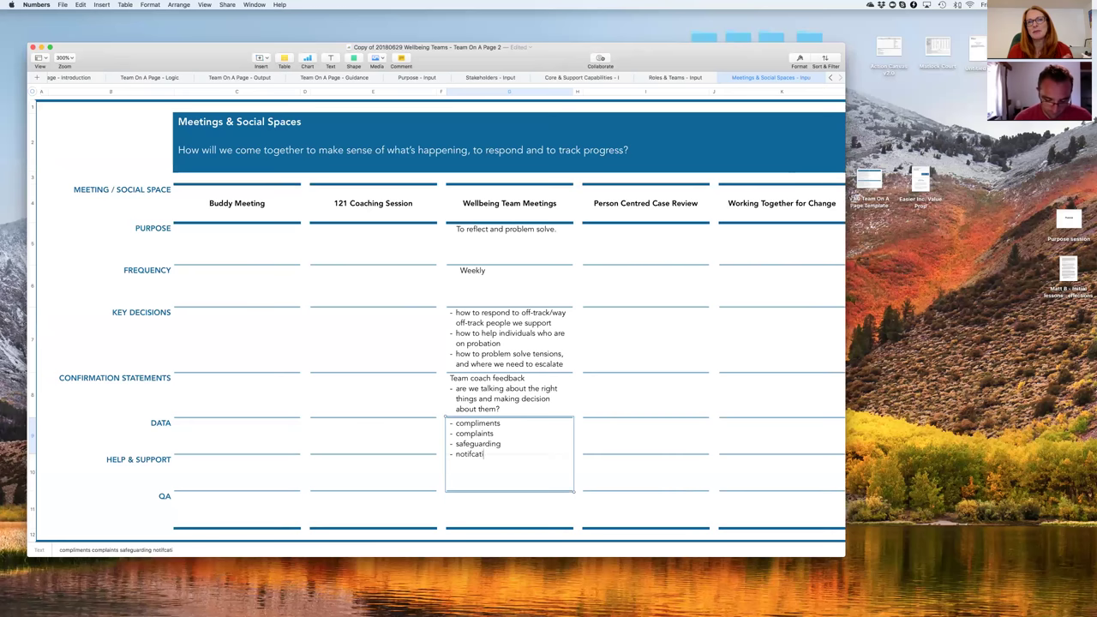
type("ons")
key("Return")
type("incidents - ")
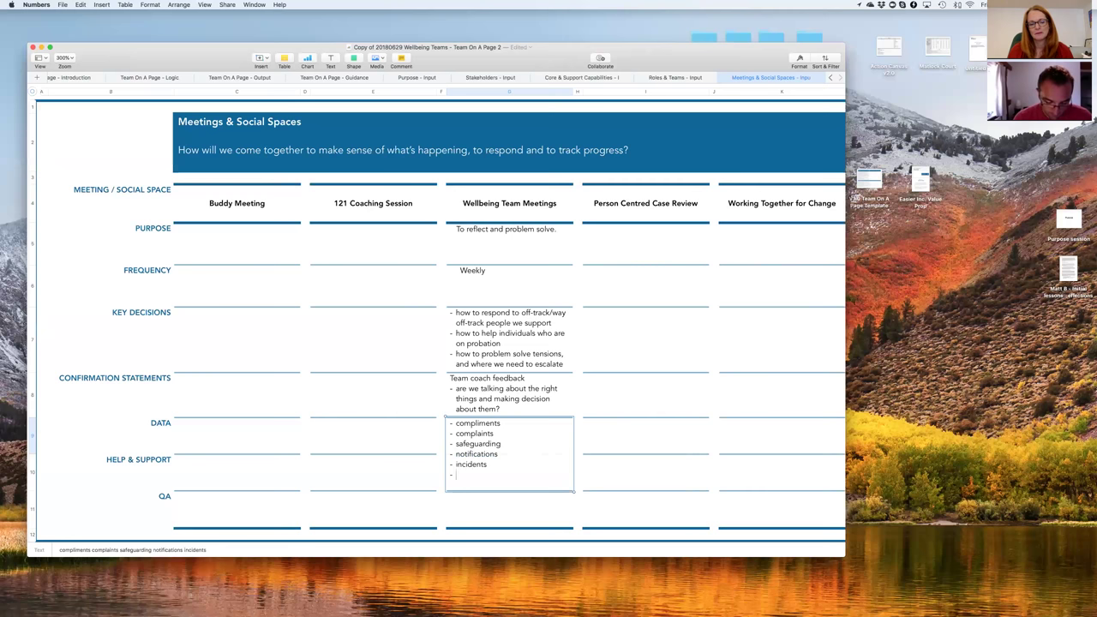
type("money")
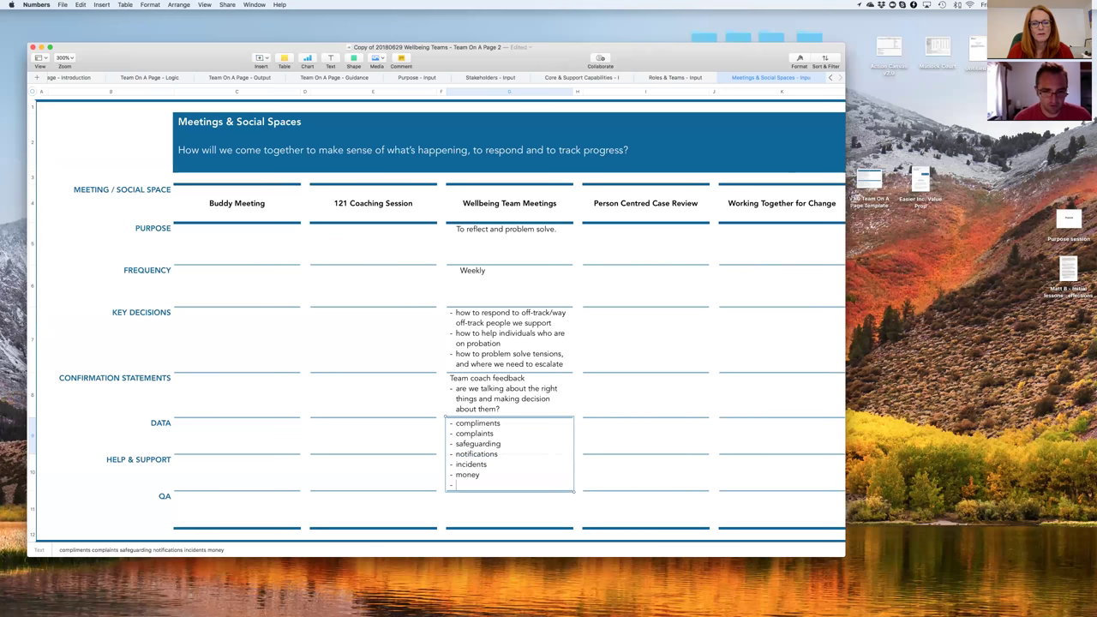
type("hours")
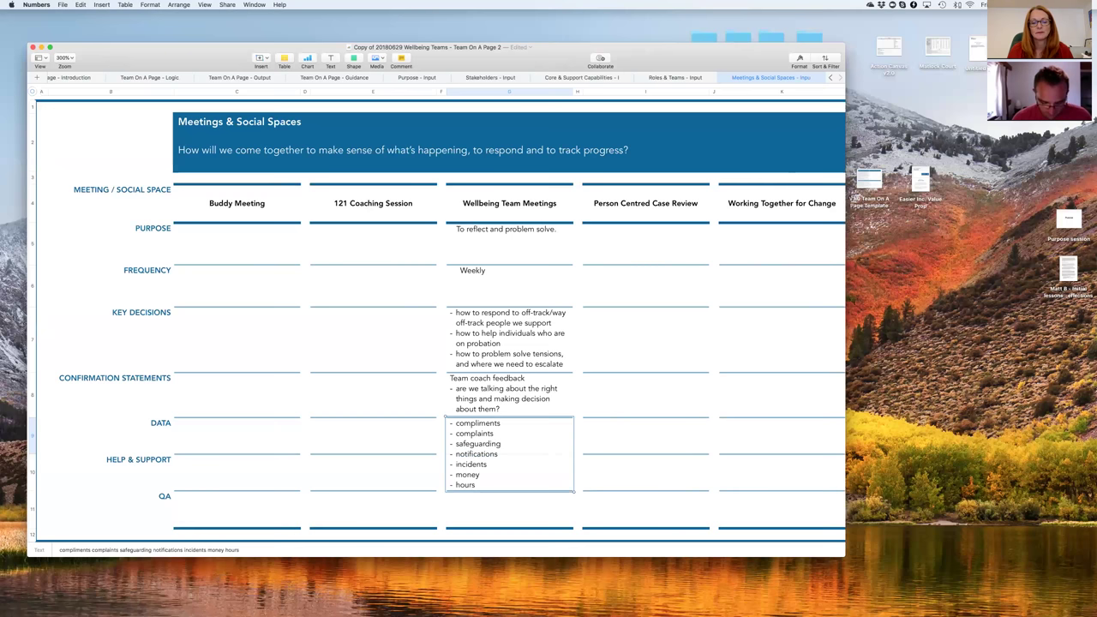
type(", sickness")
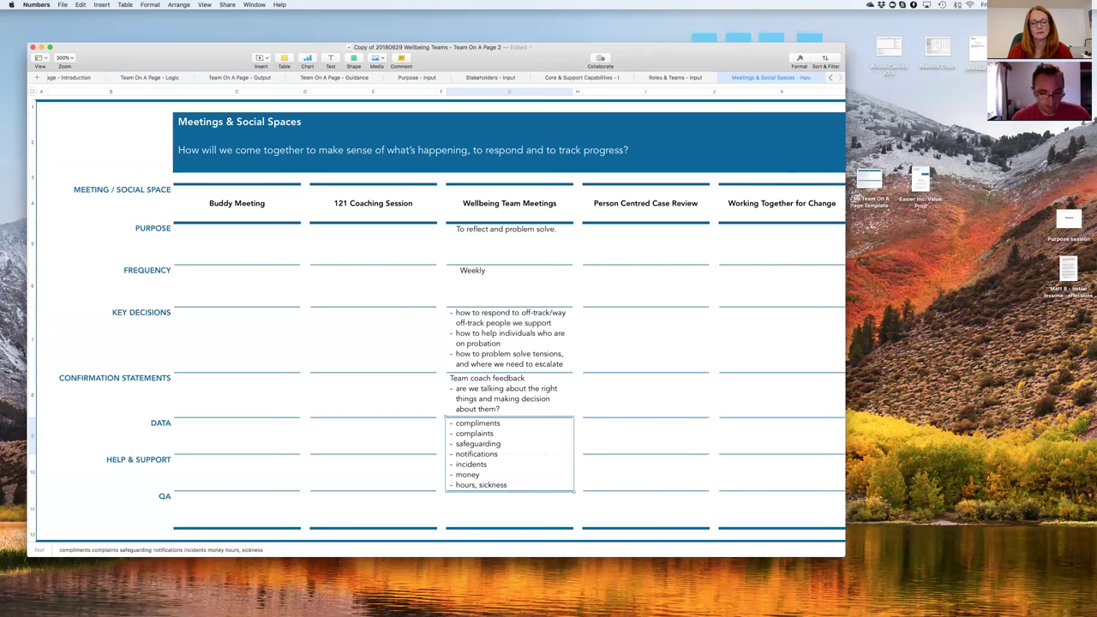
Add the dashed item "peak on scores (monthly)" to the Wellbeing Team Meetings data list.
key("alt+Return")
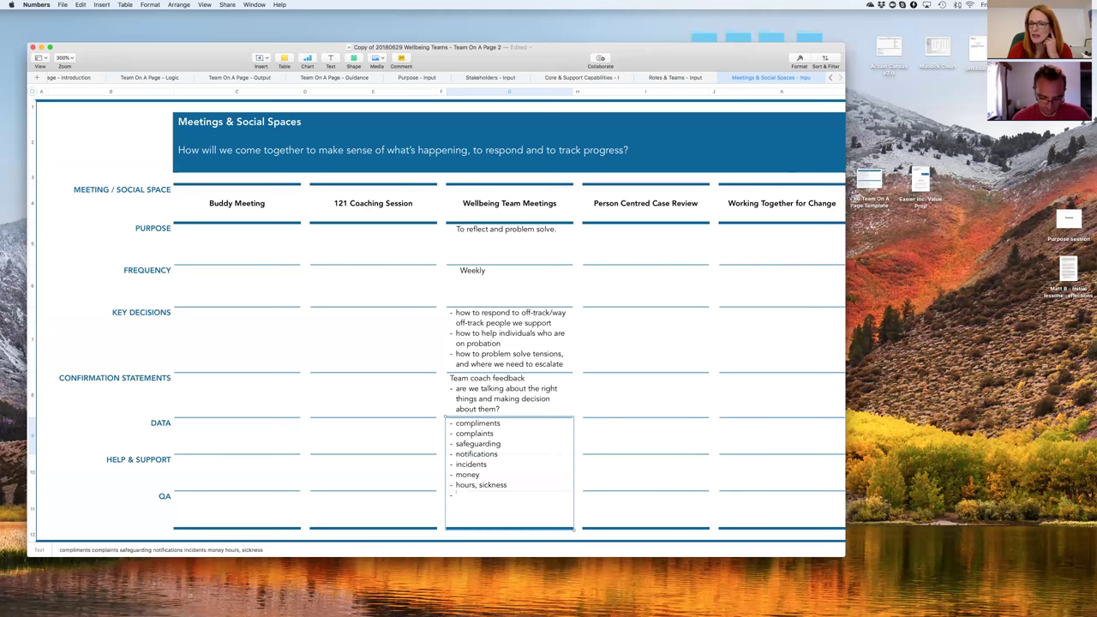
type("peak on score")
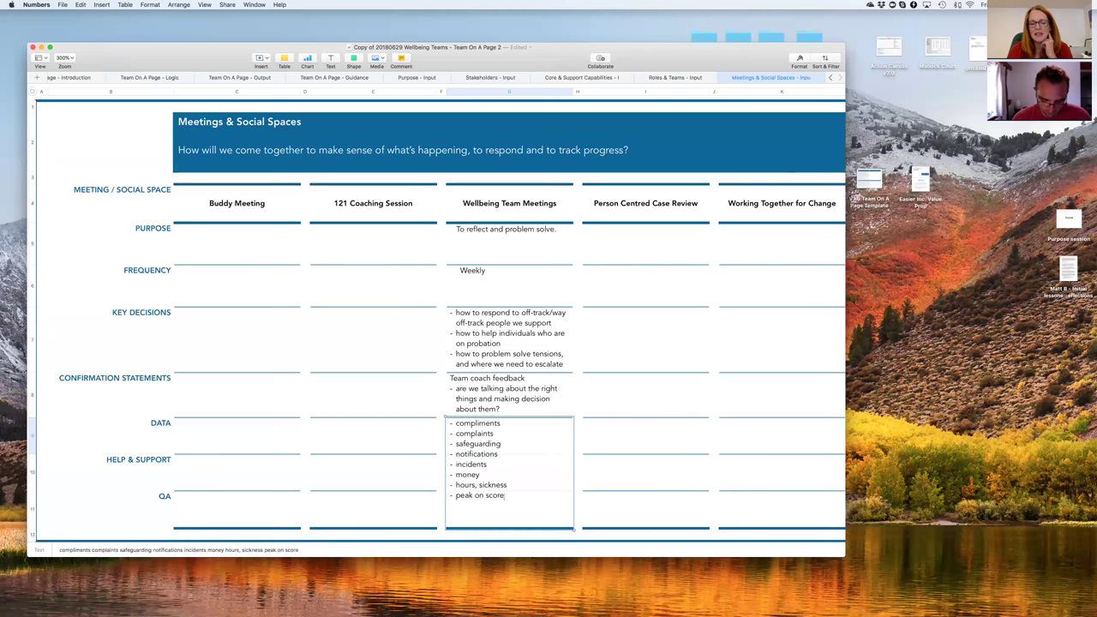
type("s (month")
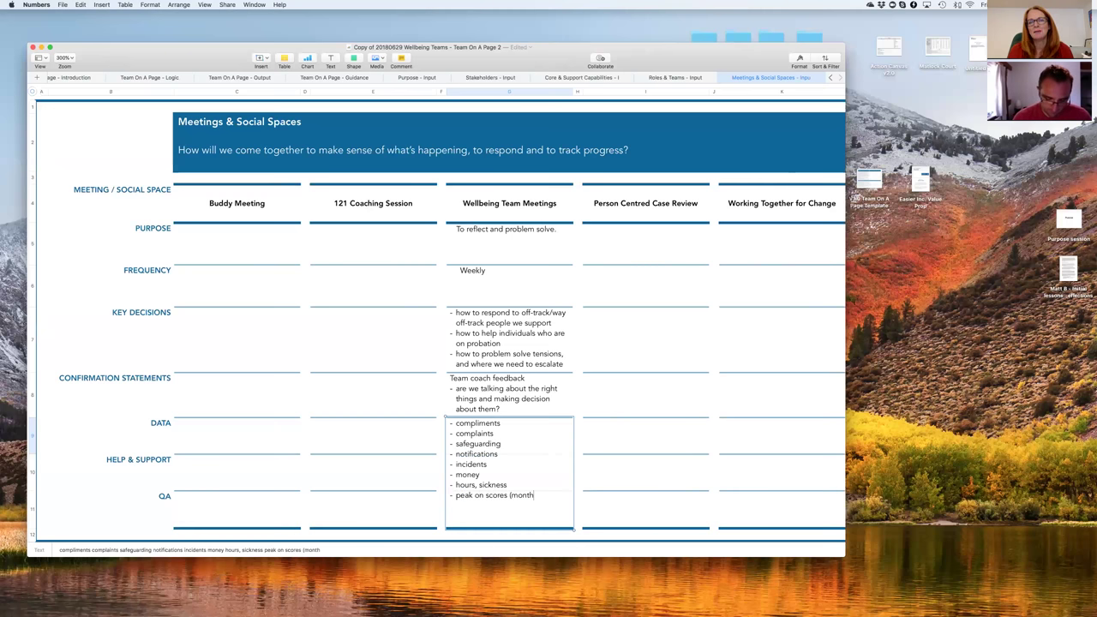
type("ly")
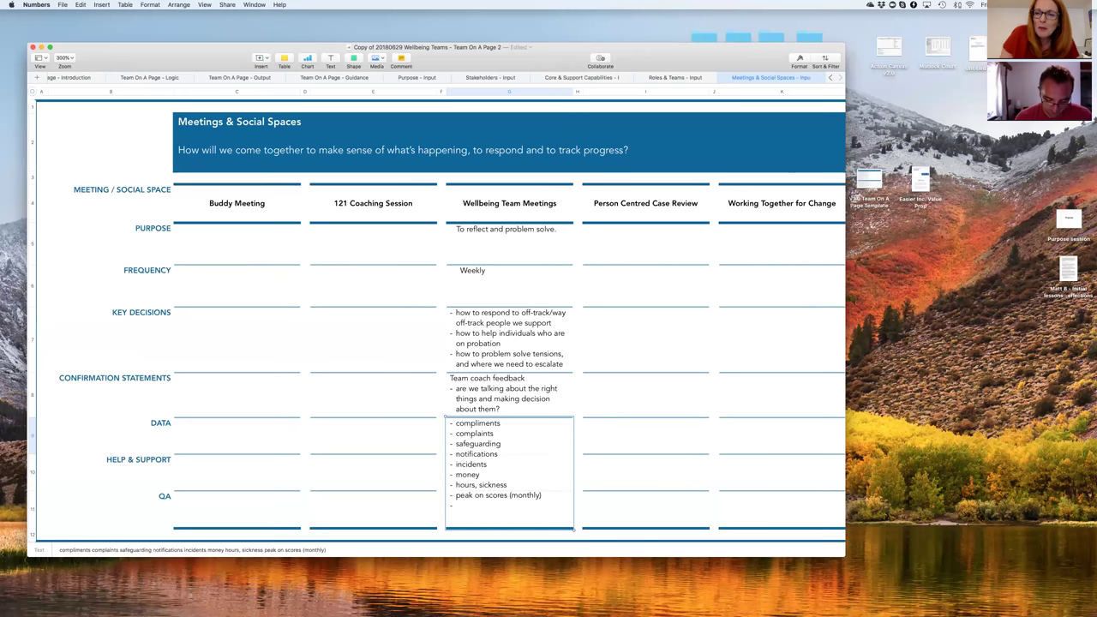
Add the dashed items "living well at home board" and "probation board" to the data list and heighten the Data row to fit it.
type("ving w")
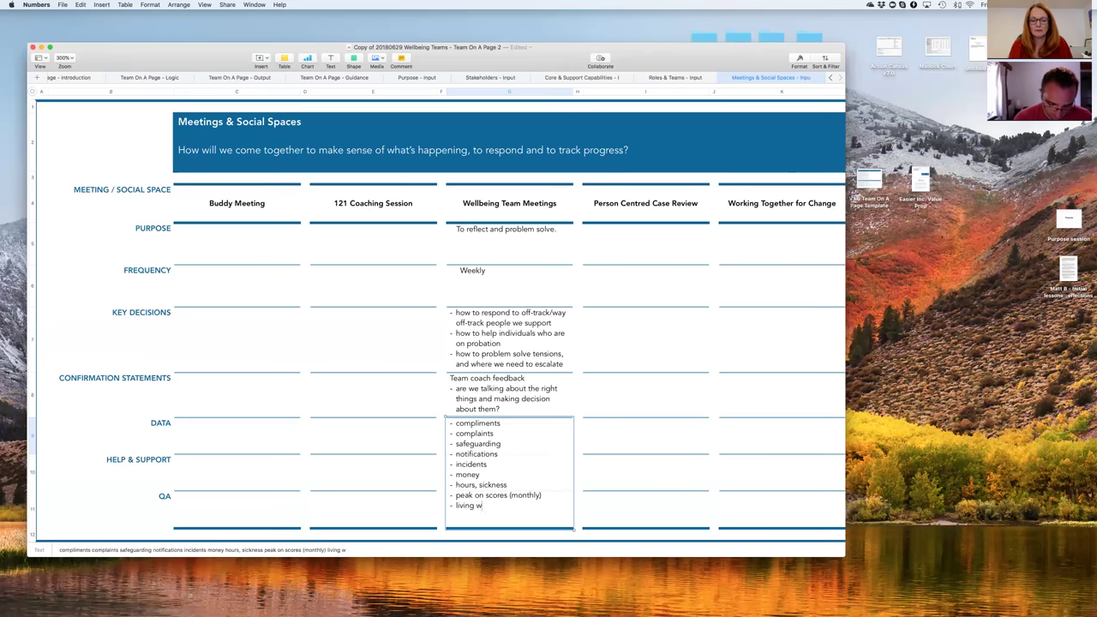
type("ell at home b")
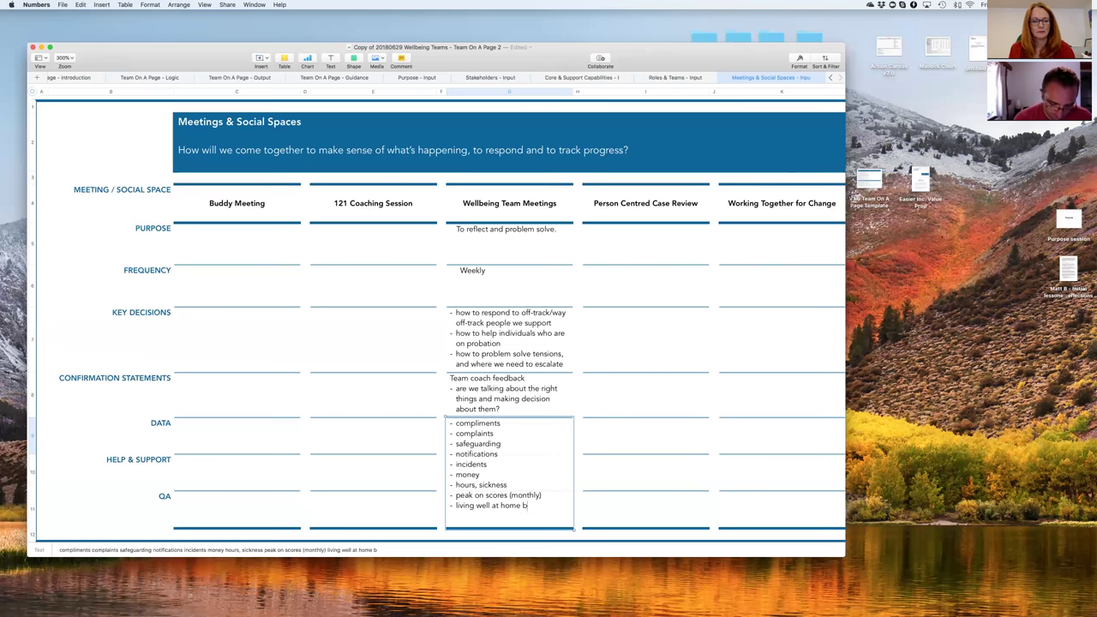
type("oard probat")
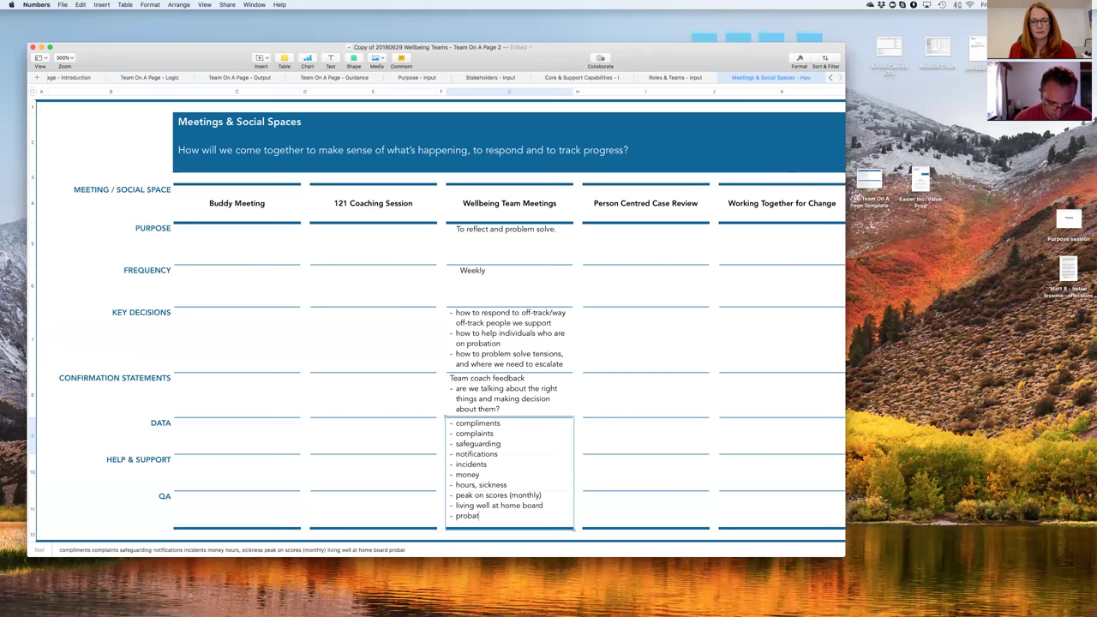
type("ion board")
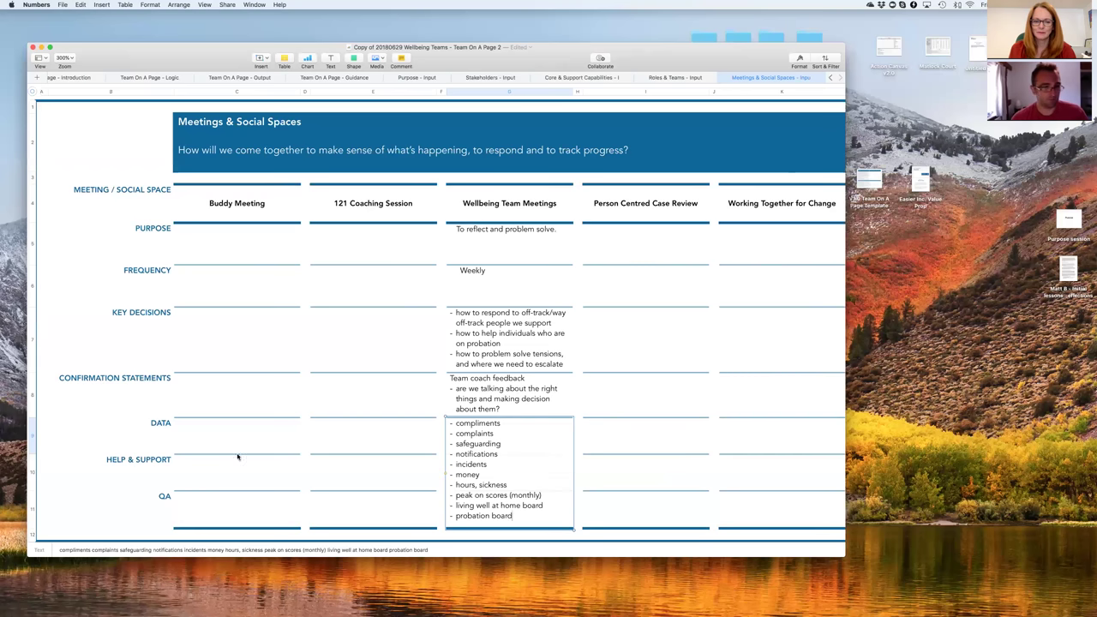
left_click(33, 452)
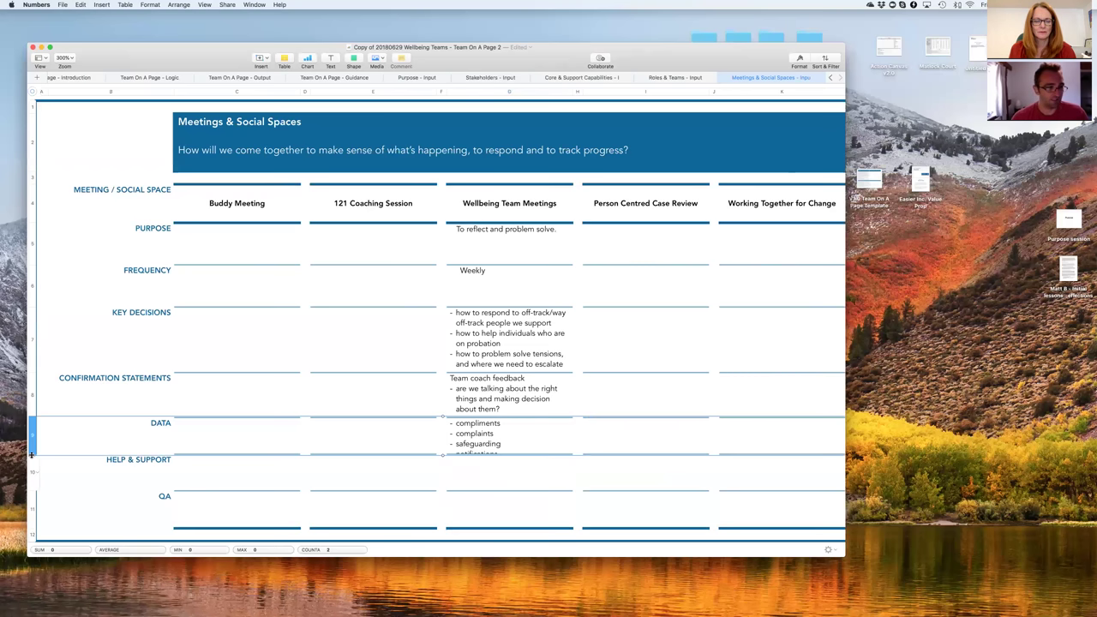
left_click_drag(33, 452, 31, 527)
Enter "- coaching support (observe and feedback)" in the Help & Support cell for Wellbeing Team Meetings.
scroll(482, 477, "down", 1)
scroll(481, 478, "down", 5)
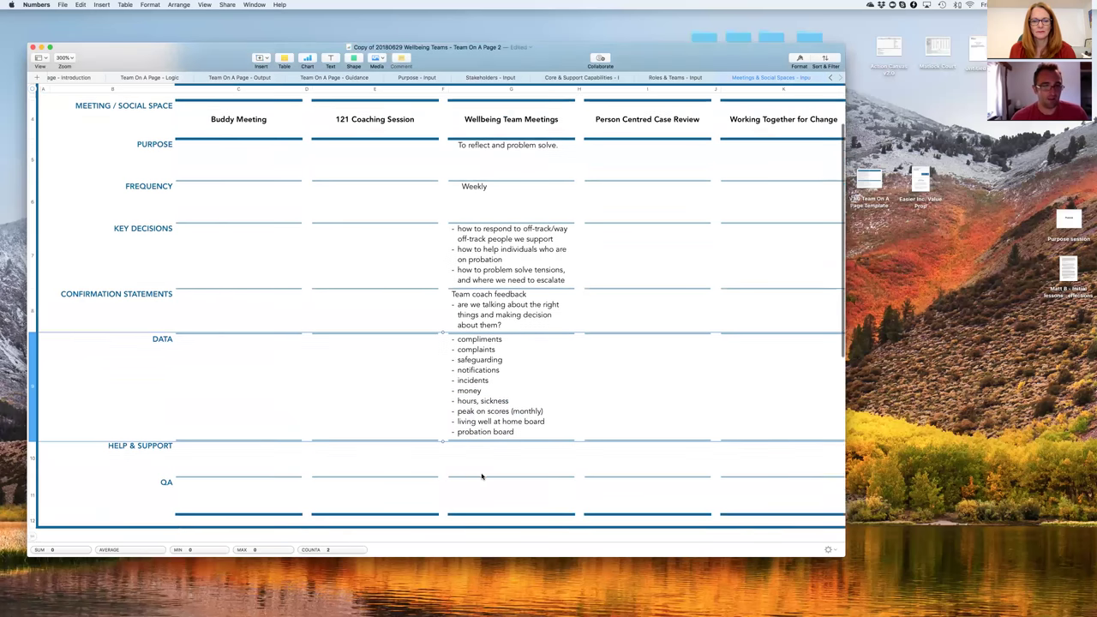
left_click(491, 375)
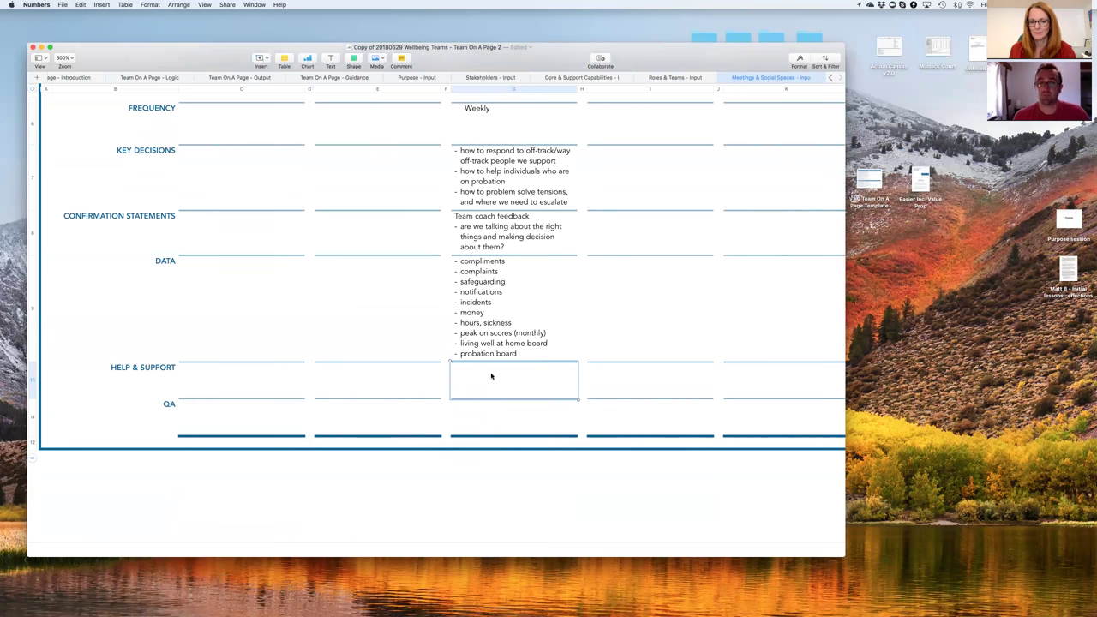
type("-")
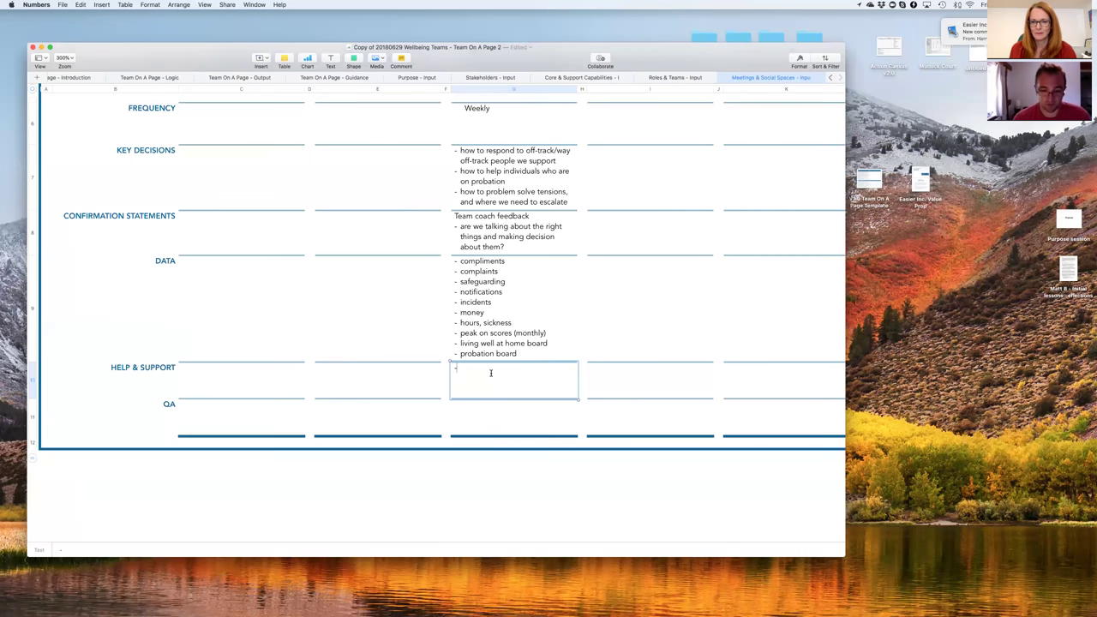
type(" coaching")
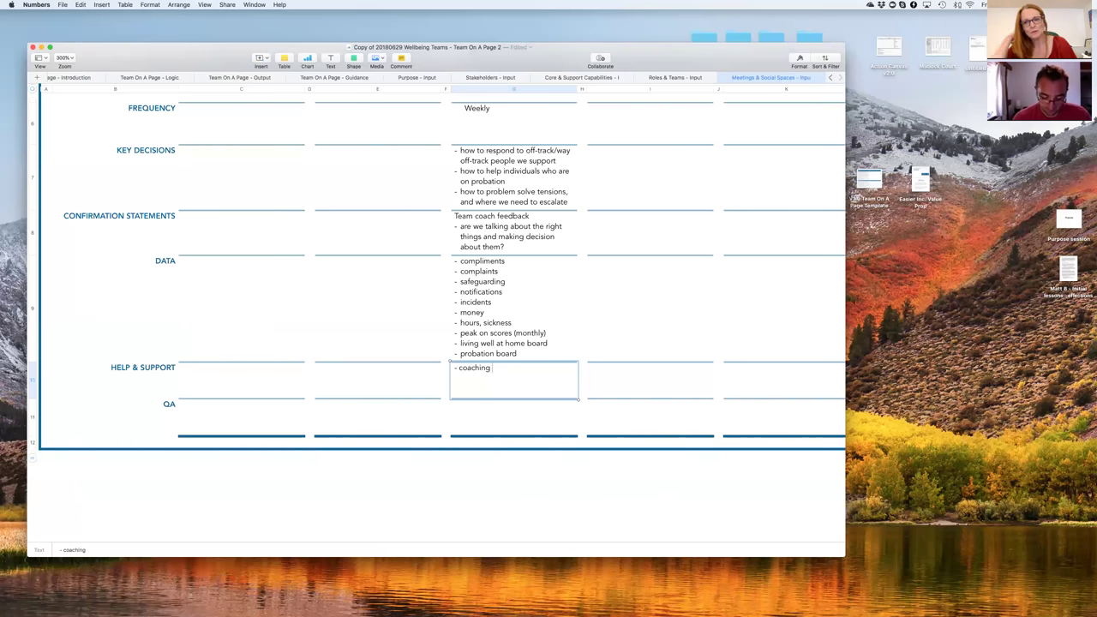
type(" support")
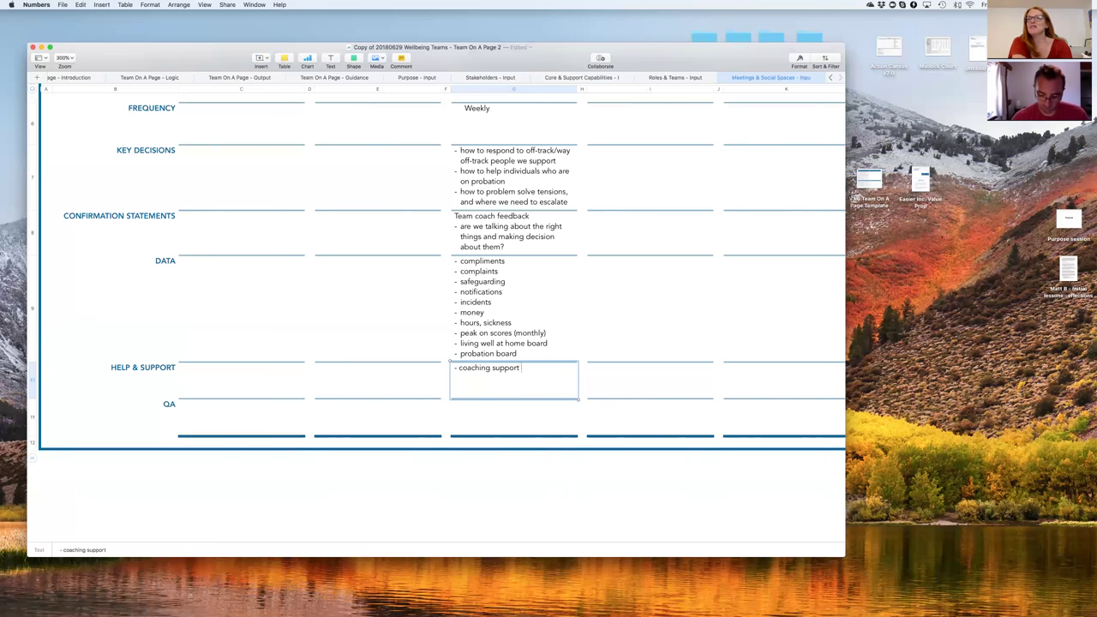
type("(observe and")
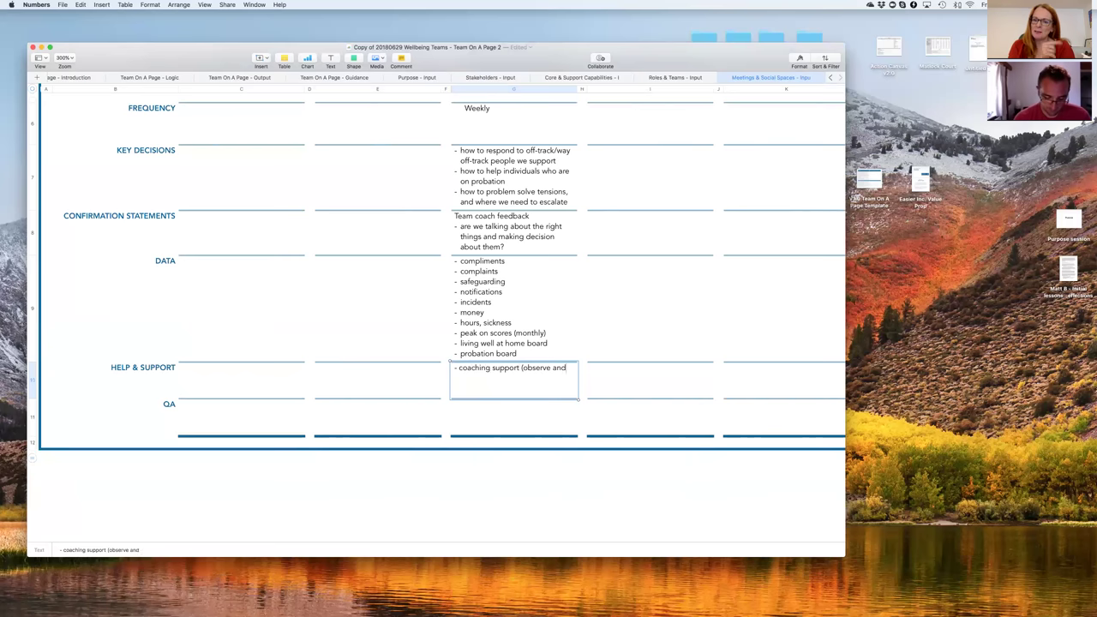
type(" feedback")
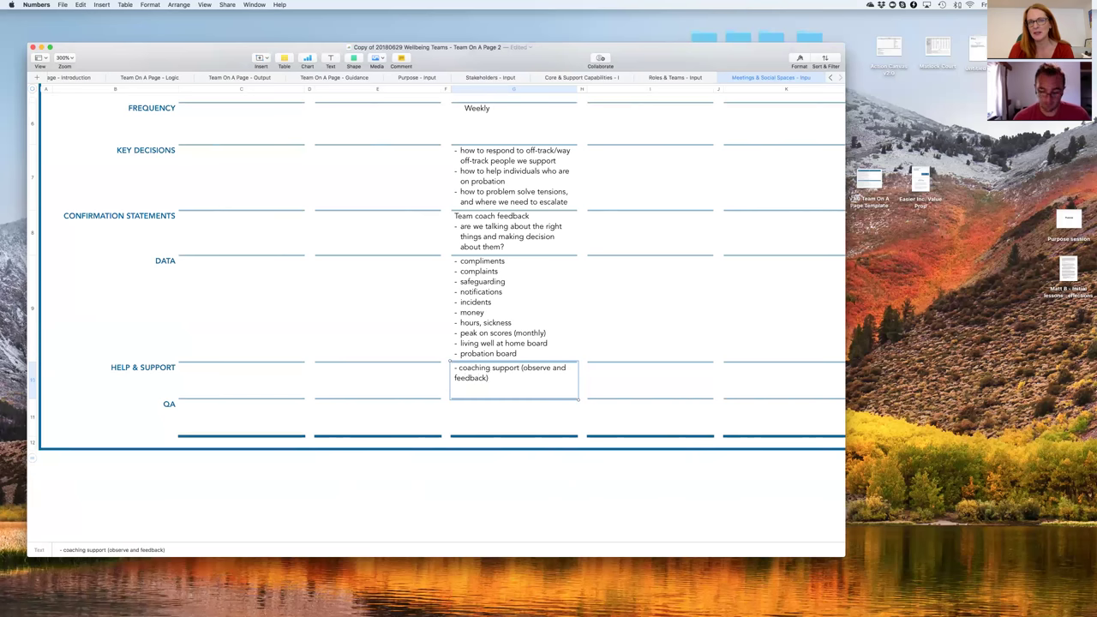
Insert "pre-meet with meeting facilitators then" before "observe and feedback" in the coaching support item.
left_click(446, 379)
left_click(524, 368)
left_click(523, 368)
type("pre-mee")
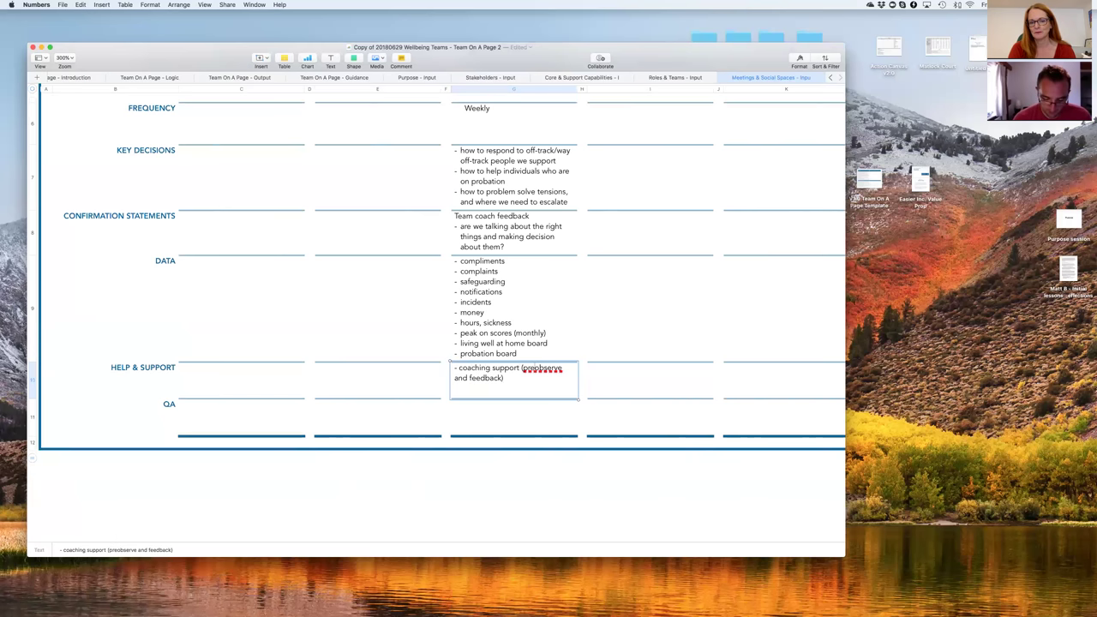
type("t")
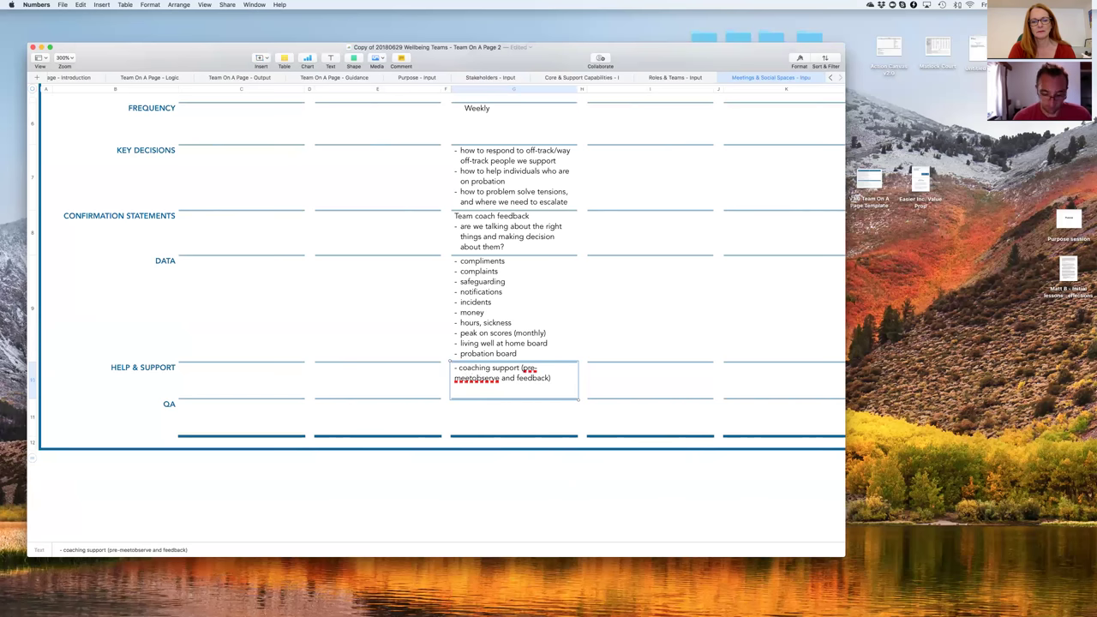
type(" with meetin")
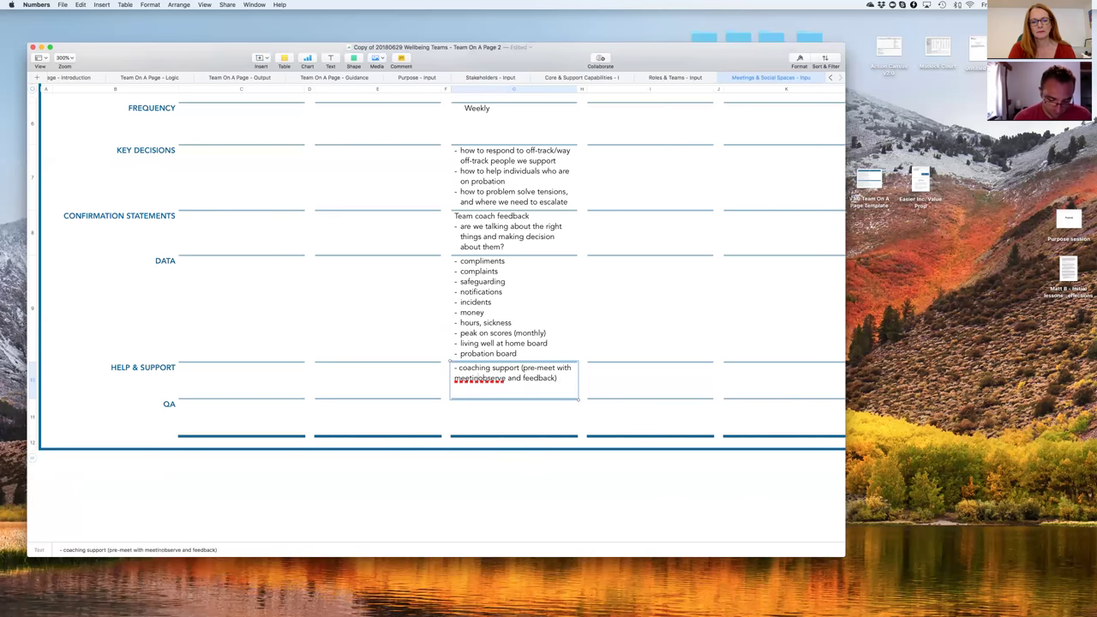
type("g facilitators")
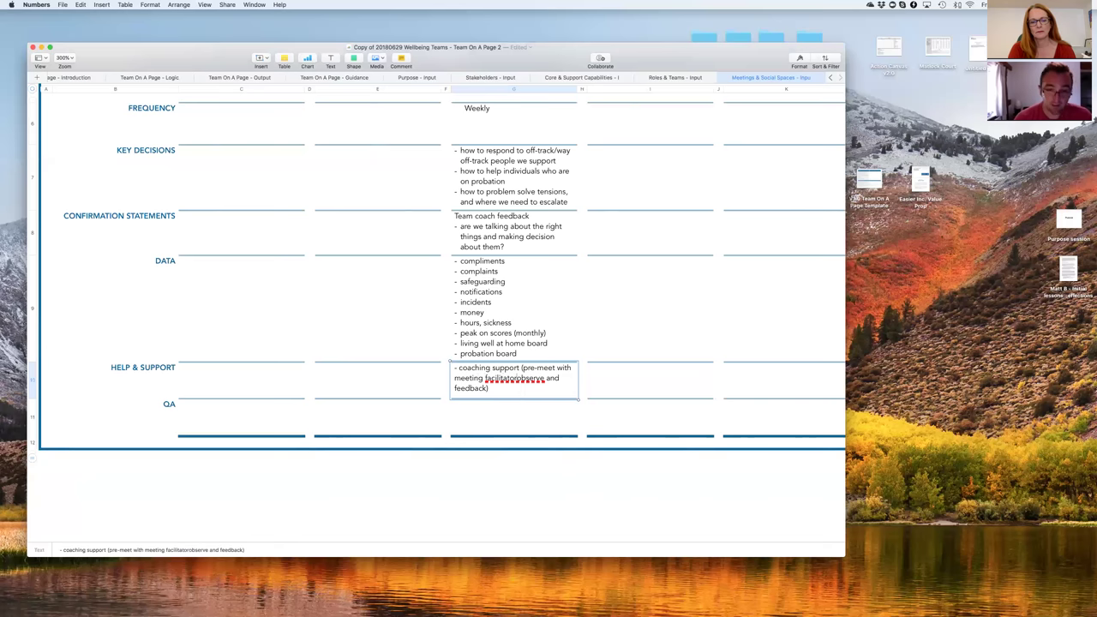
type(" then")
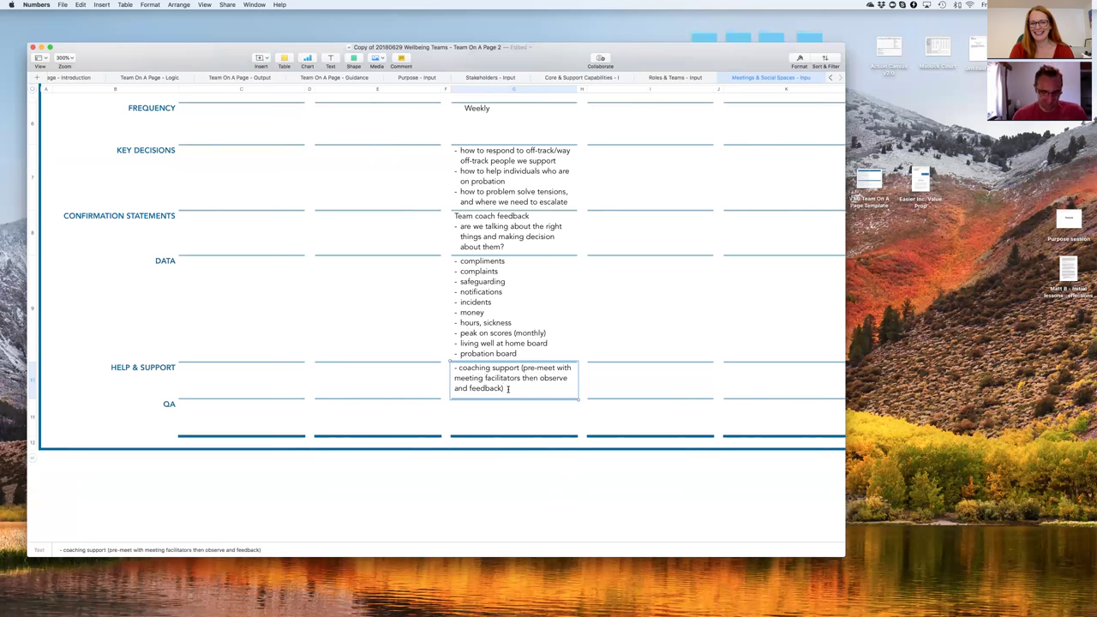
Add a second Help & Support item reading "Escalation (practice coach, Wellbeing Leader".
key("alt+Return")
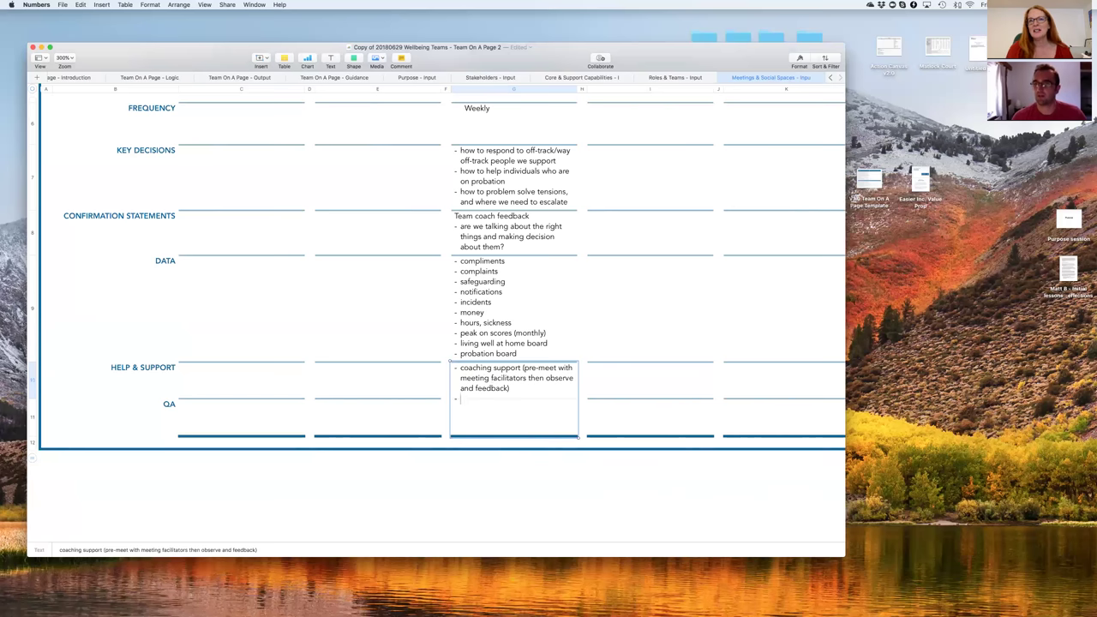
type("EScalation")
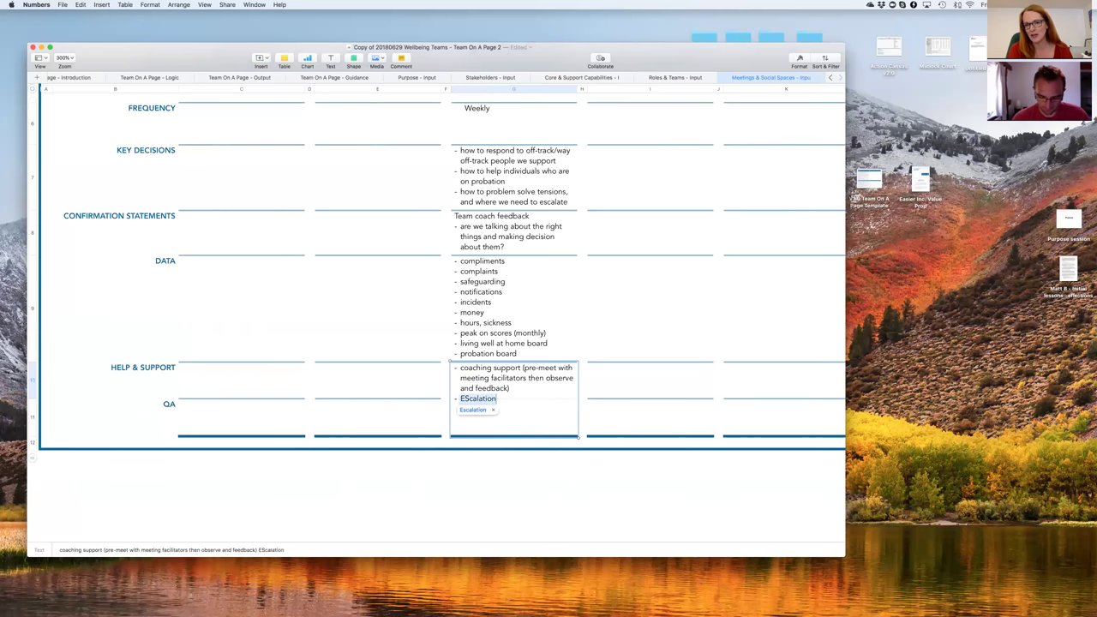
type(" (practice coach,")
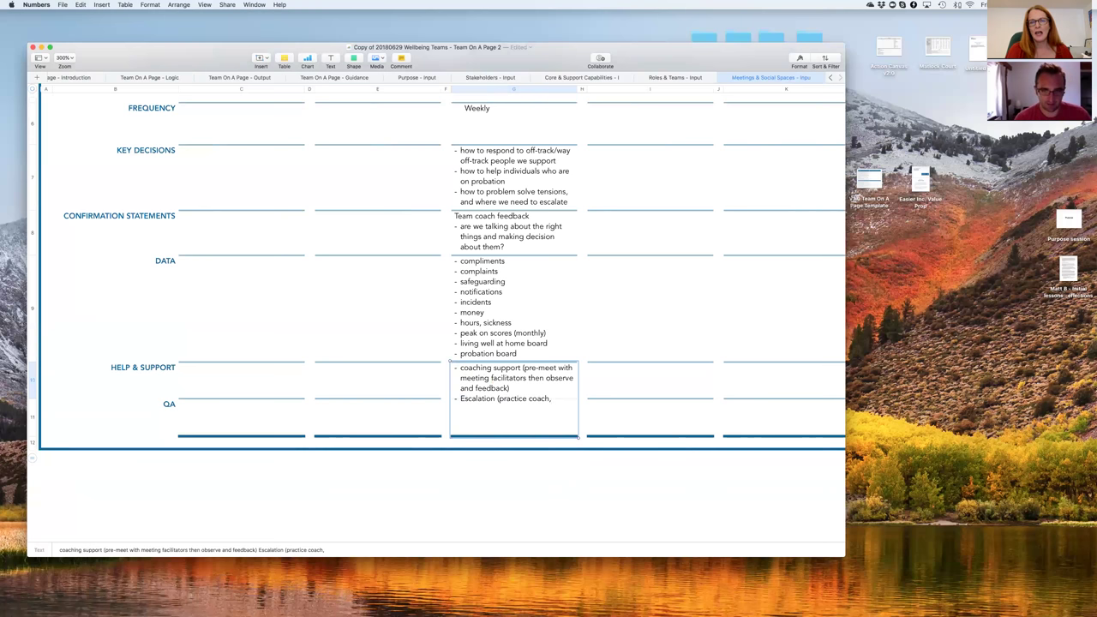
type("Wellbeing Leader,")
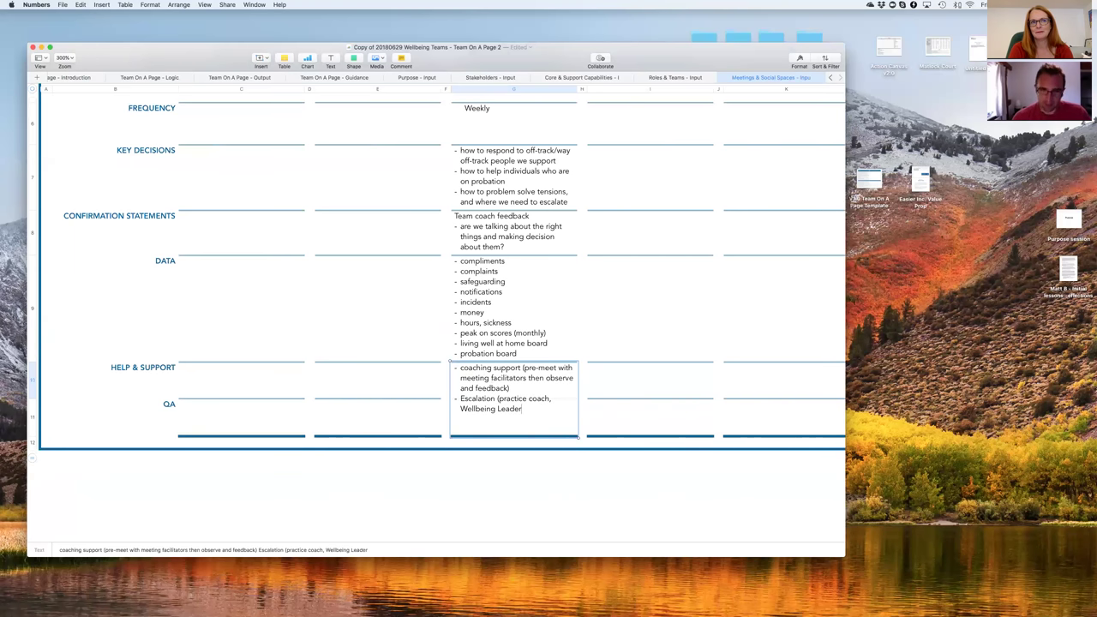
Capitalise "Practice Coach" in the escalation item and end the item with a closing bracket after "Wellbeing Leader".
double_click(513, 399)
type("Practice")
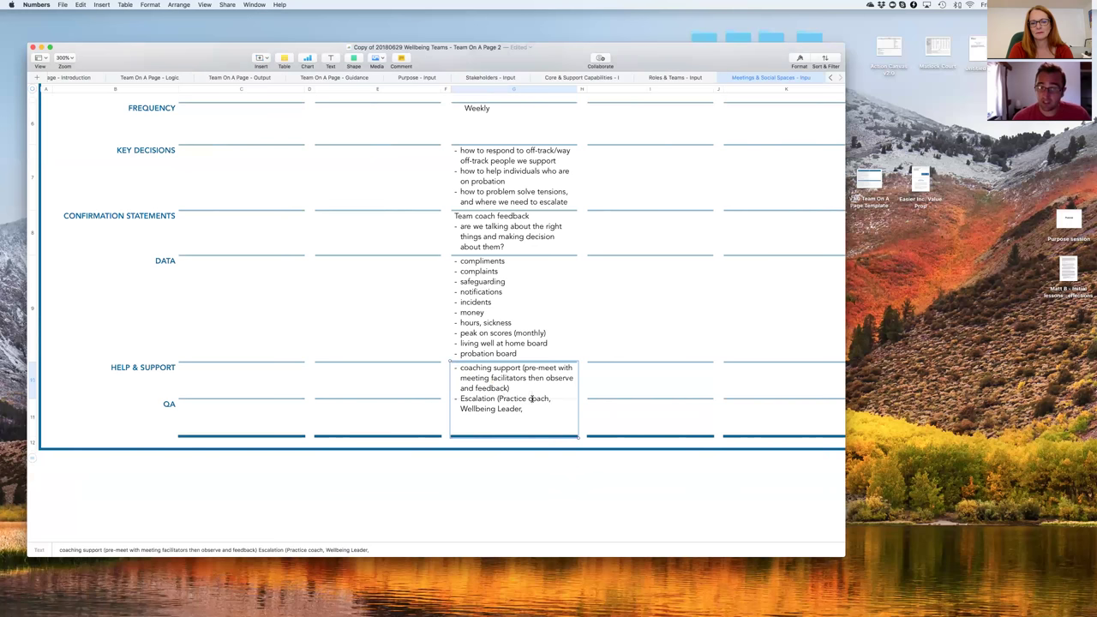
double_click(532, 399)
type("Coach")
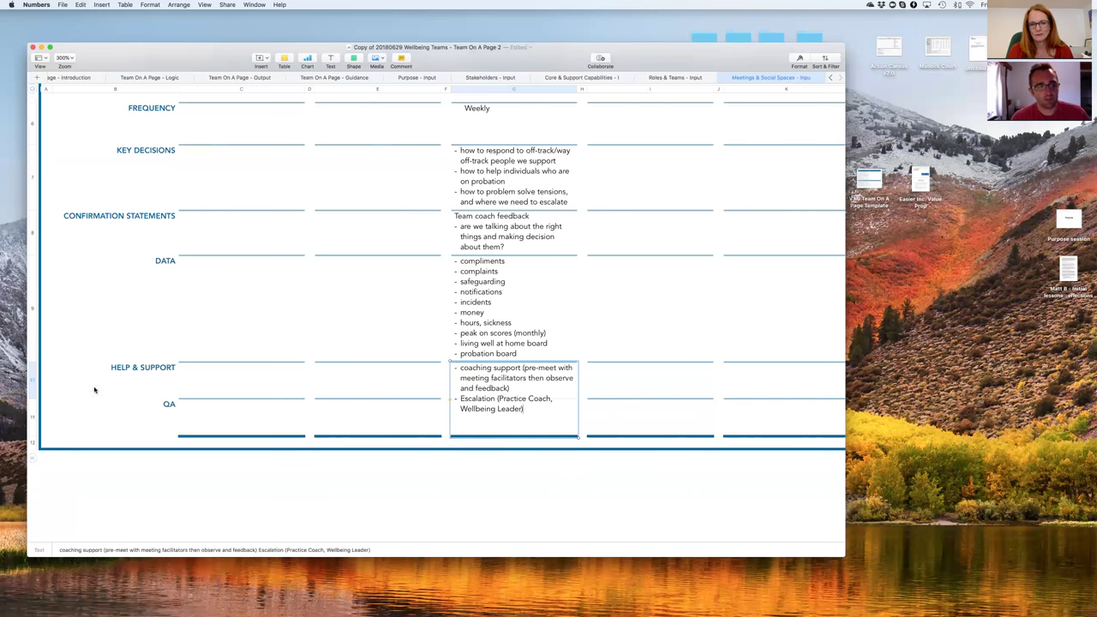
Heighten the Help & Support row so that both support items fit inside it.
left_click(33, 381)
left_click_drag(30, 398, 31, 417)
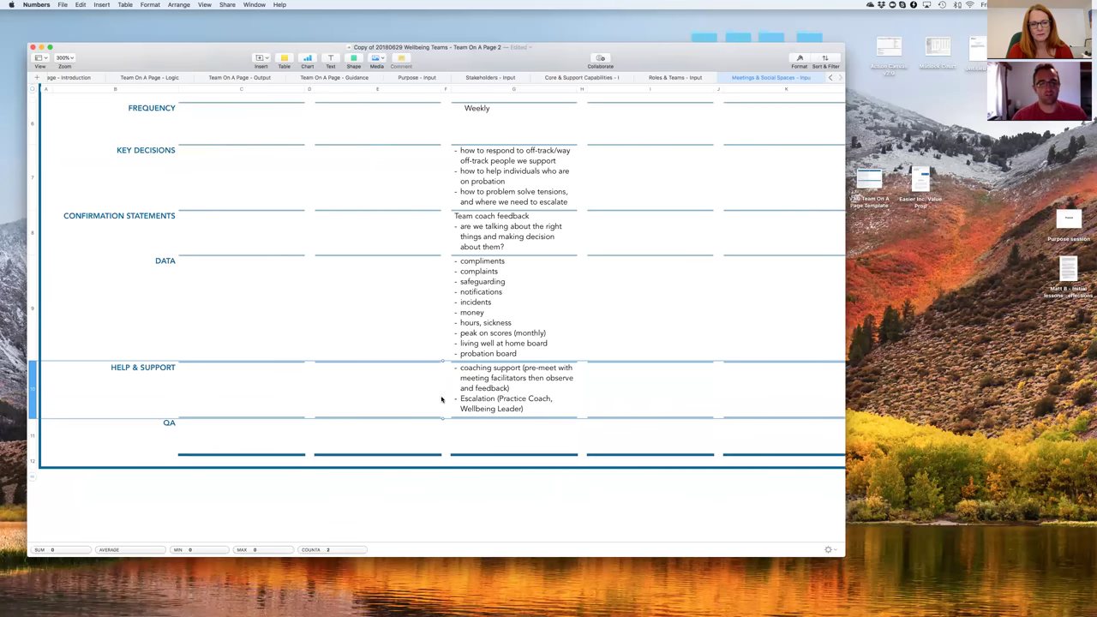
left_click(496, 391)
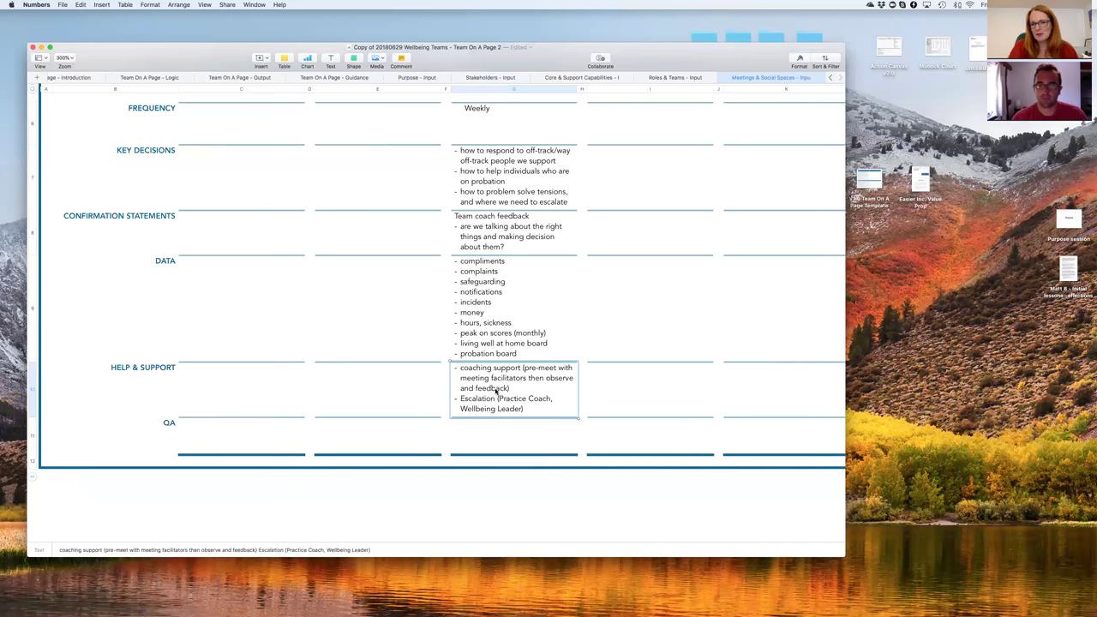
Heighten the Data row and start a new list item below "probation board" in the Wellbeing Team Meetings column.
left_click(31, 350)
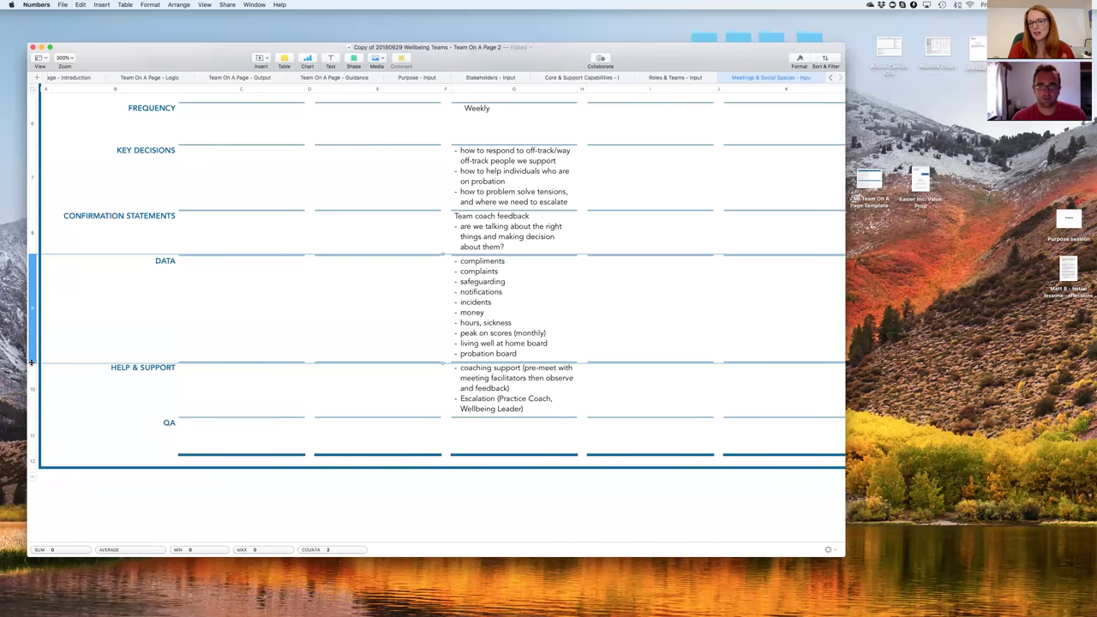
left_click_drag(31, 361, 33, 370)
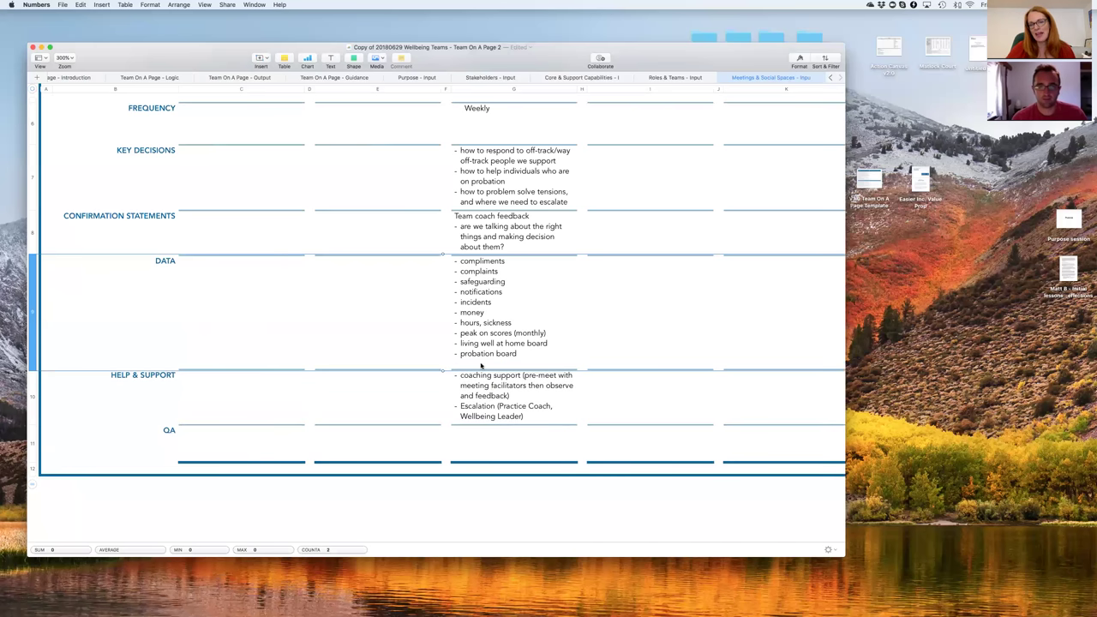
left_click(540, 356)
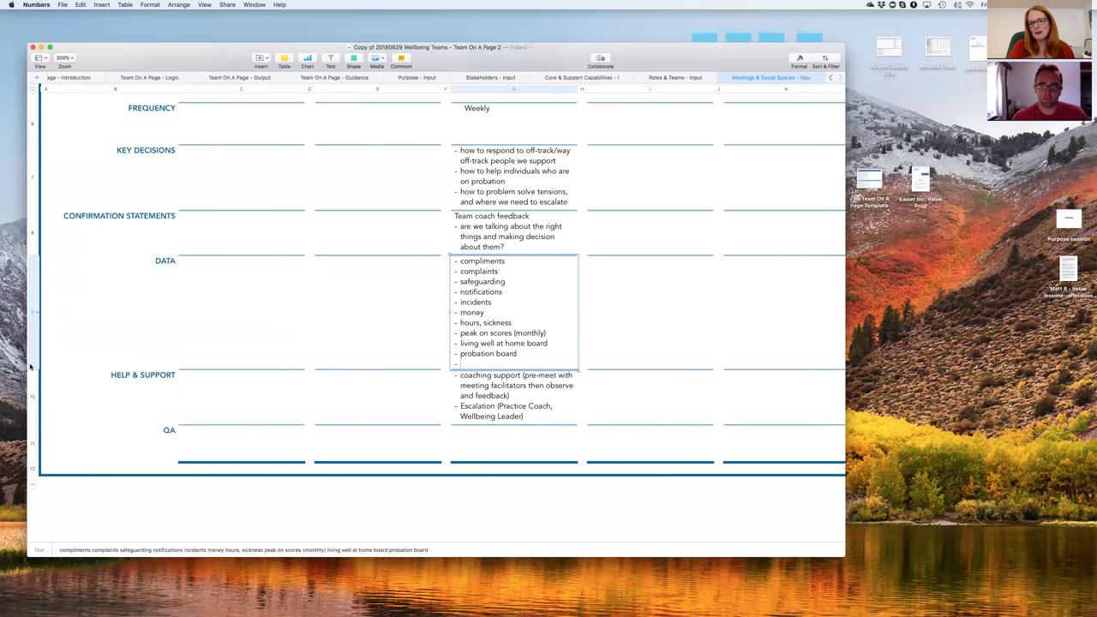
left_click_drag(30, 366, 35, 378)
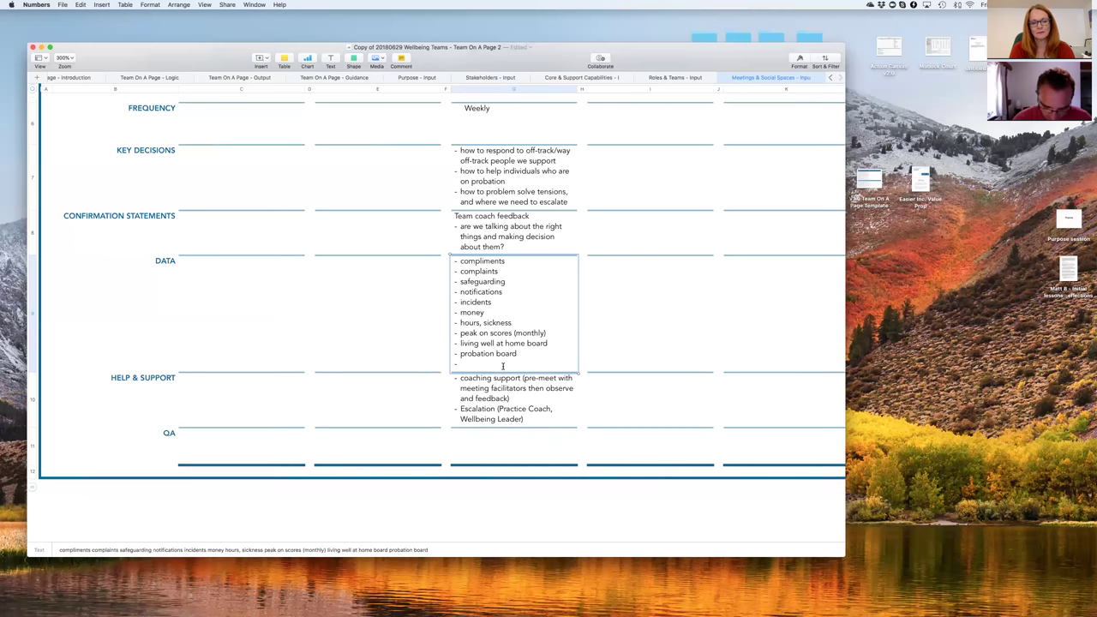
Enter "meeting minutes (including tracking tensions raised)" as the last Data item for Wellbeing Team Meetings.
type("meeting")
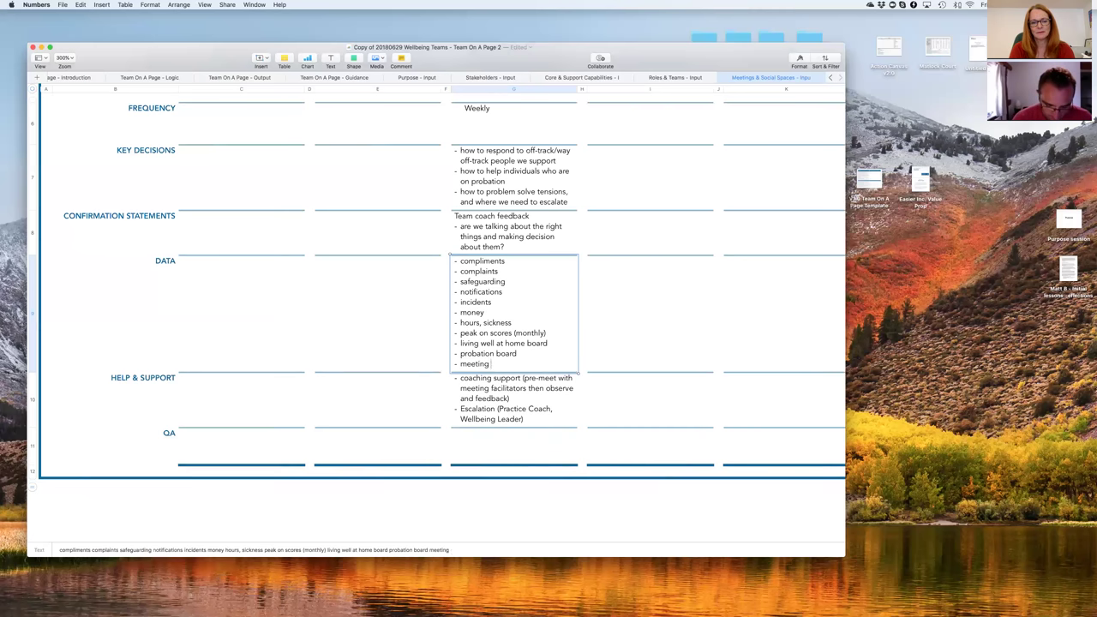
type(" minutes (i")
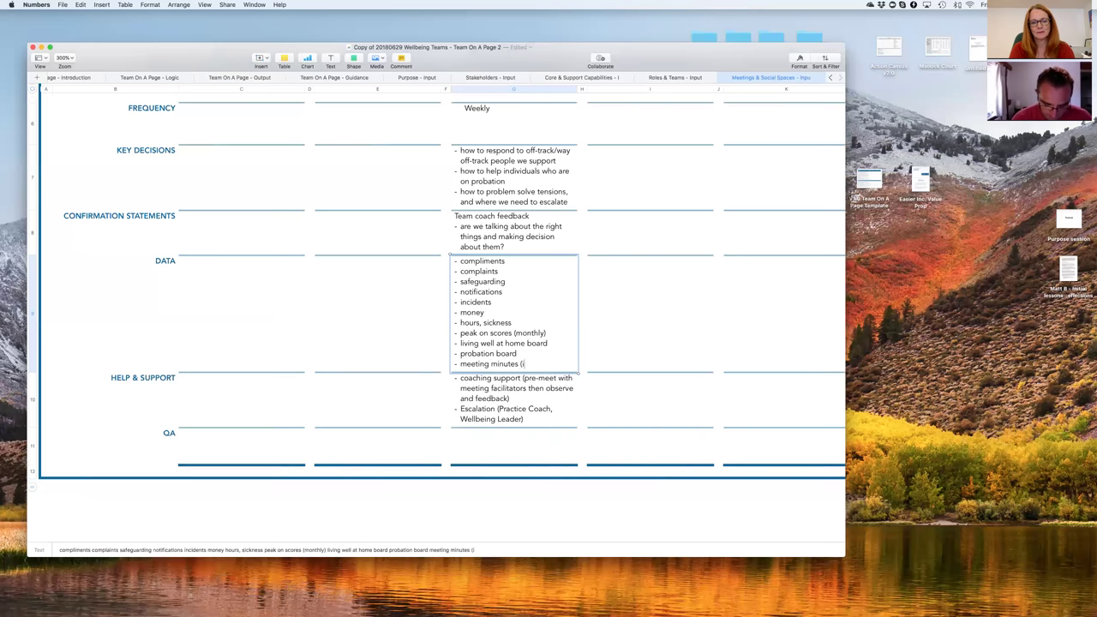
type("ncluding trac")
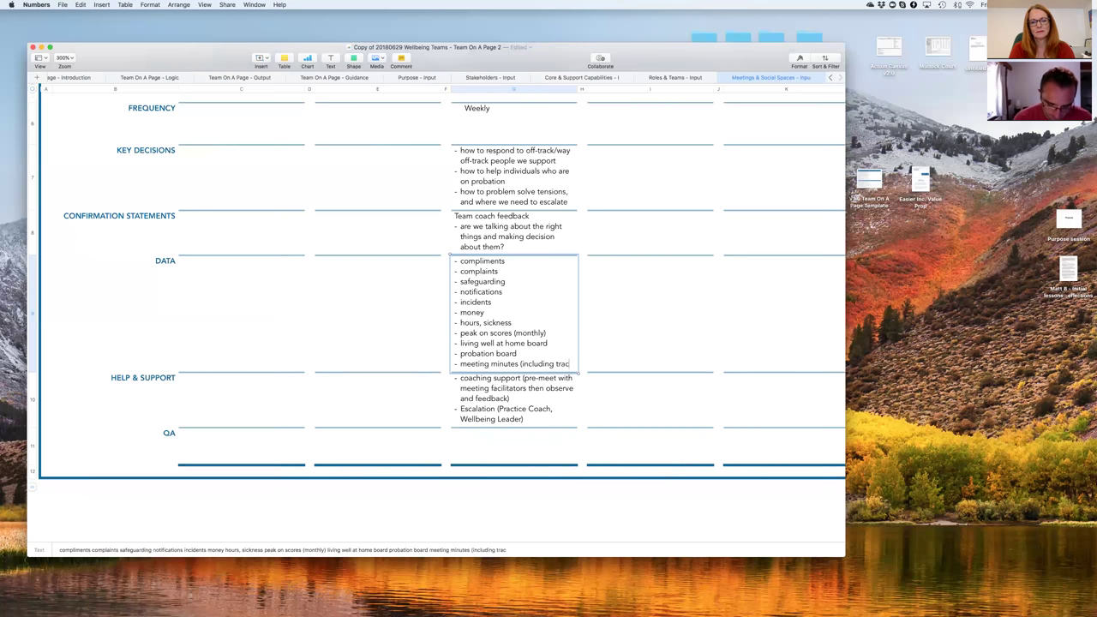
type("king tension")
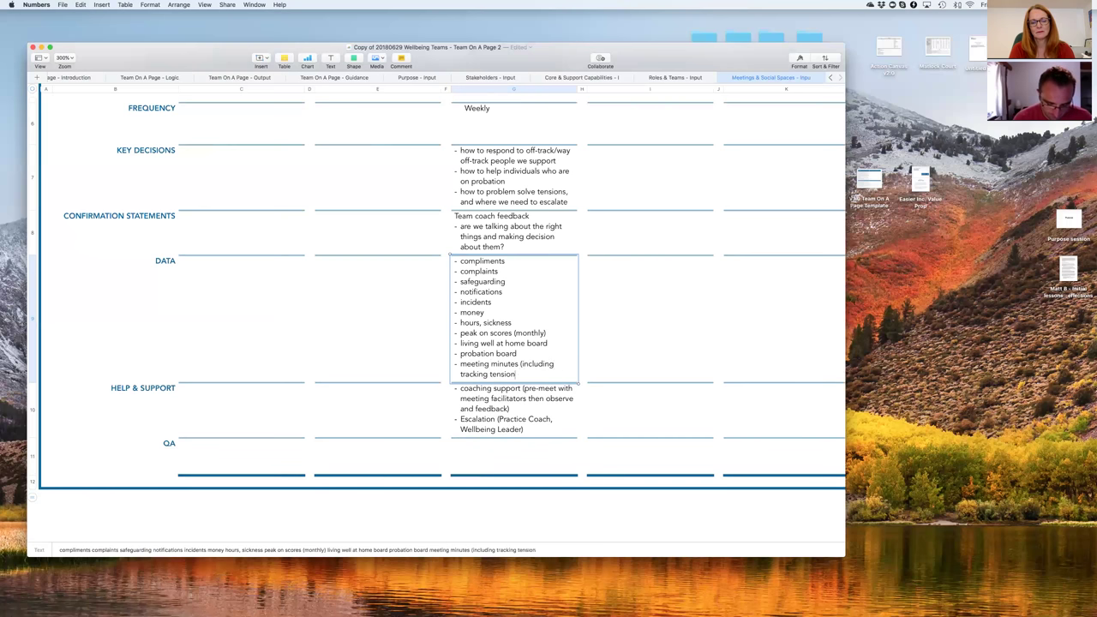
type("s raised)")
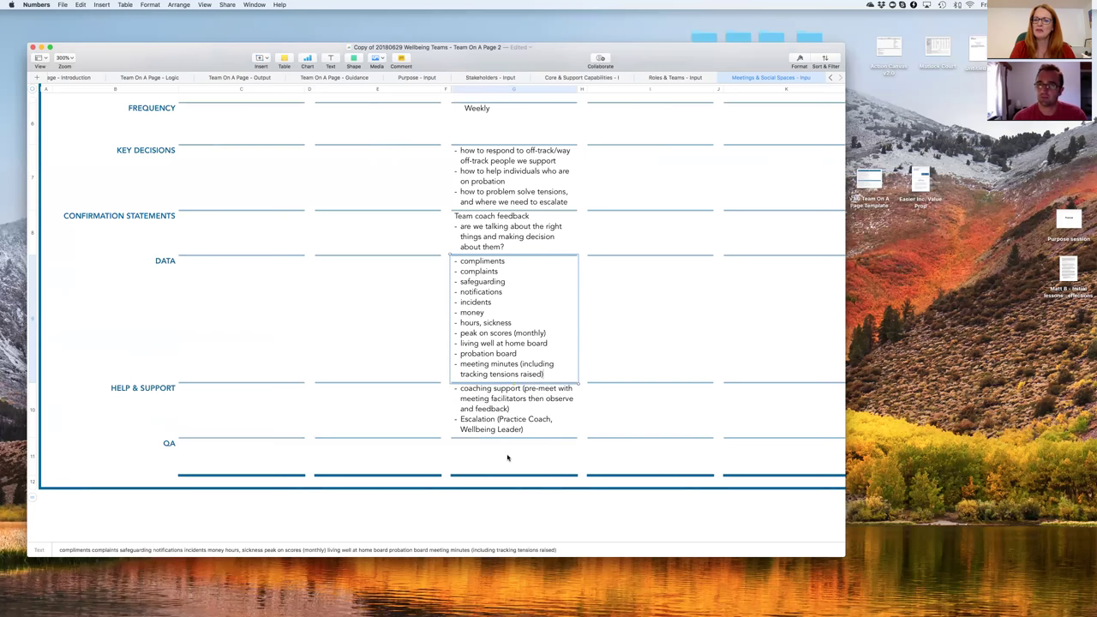
Fill the Wellbeing Team Meetings QA cell with the dashed list items "coaching feedback" and "confirmation statement".
left_click(508, 457)
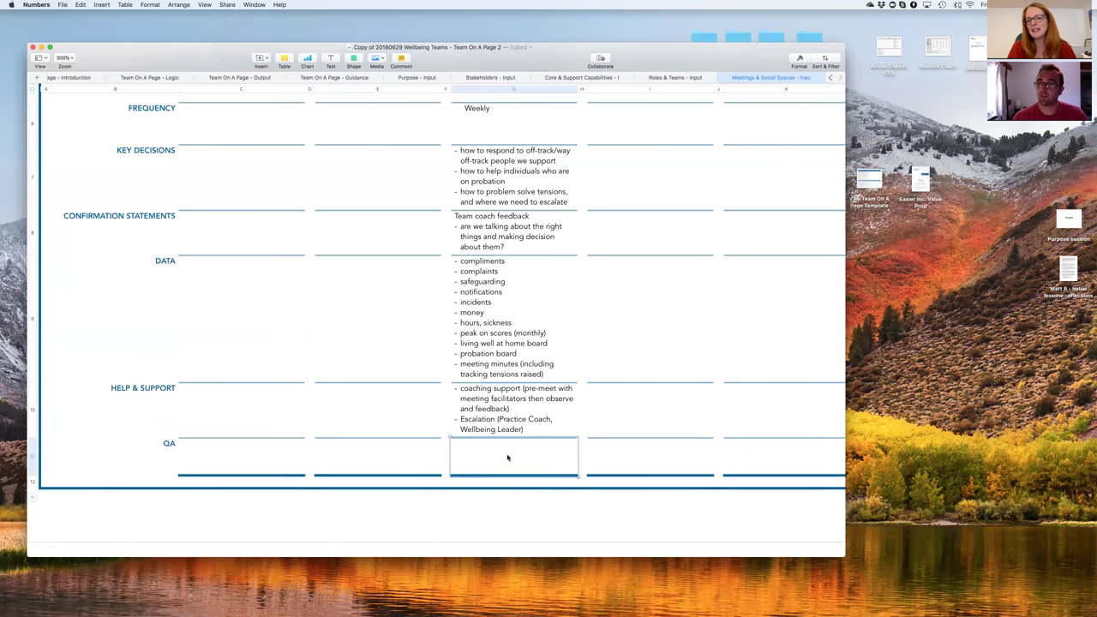
left_click(507, 457)
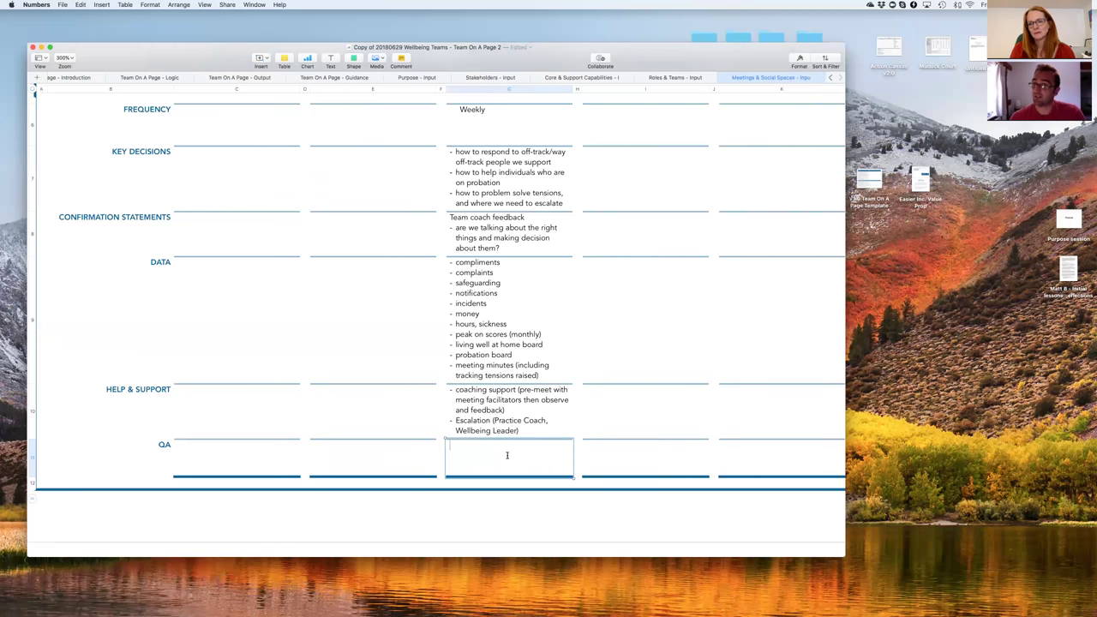
double_click(507, 455)
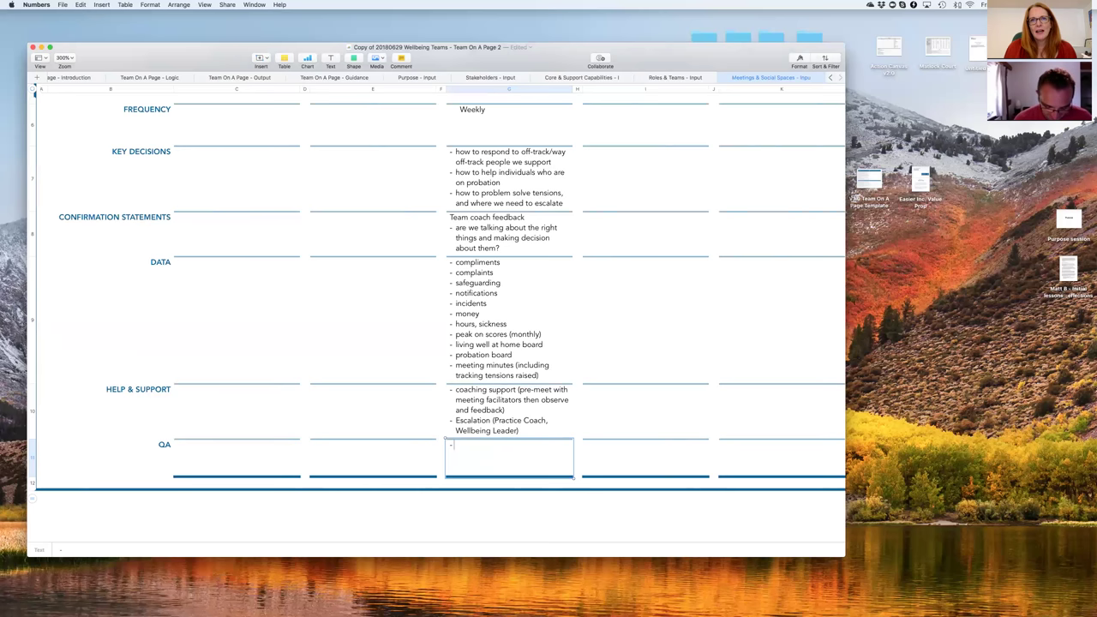
type("coaching f")
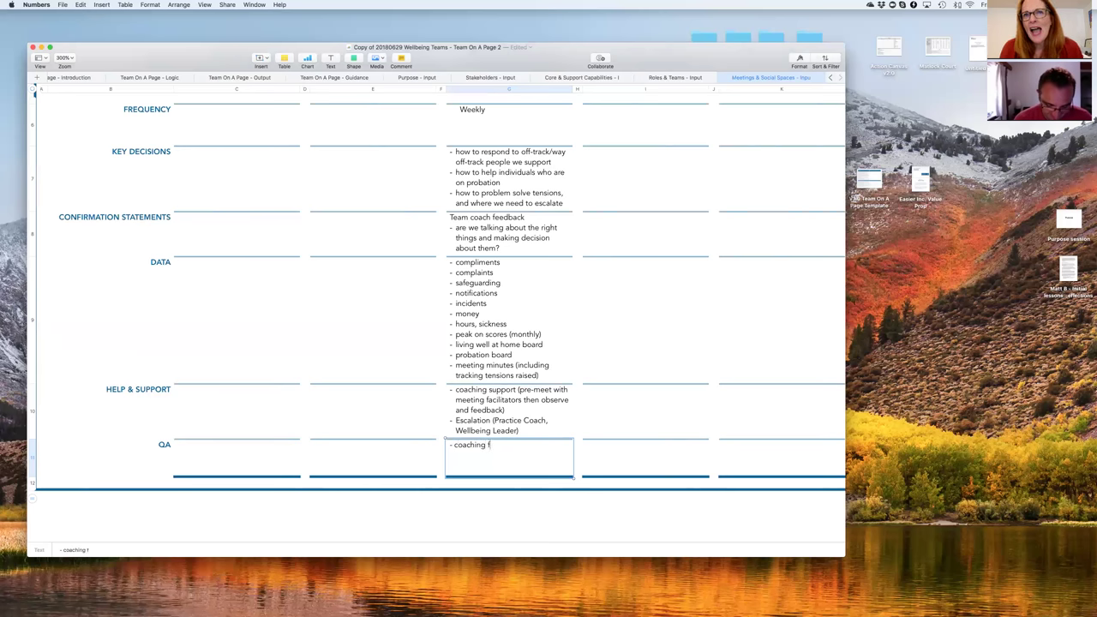
type("eedbck")
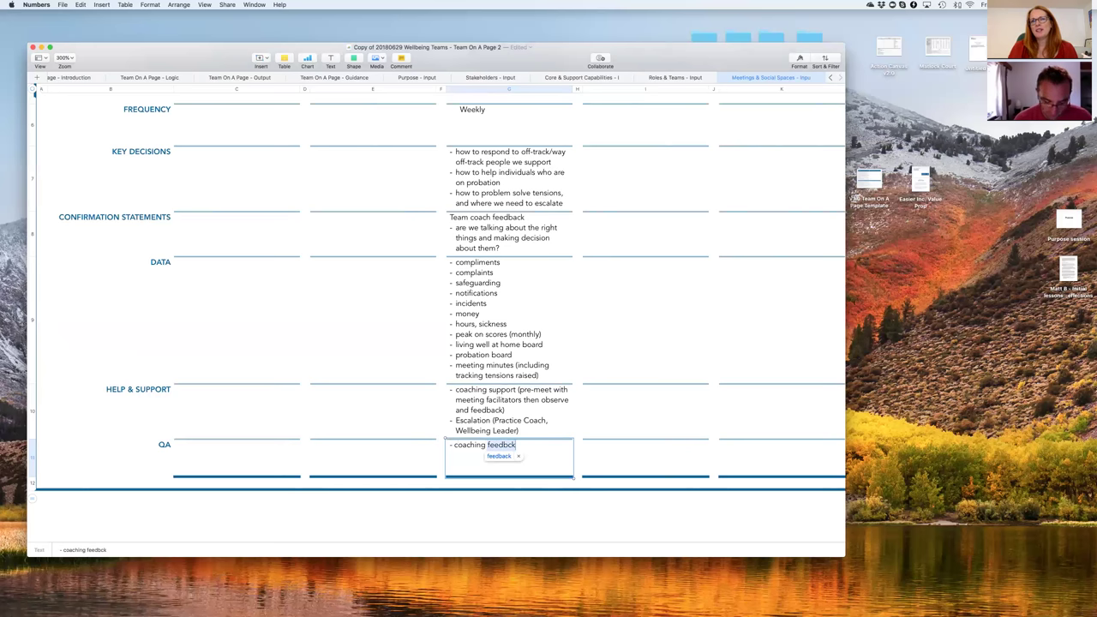
key("Return")
type("confirmation state")
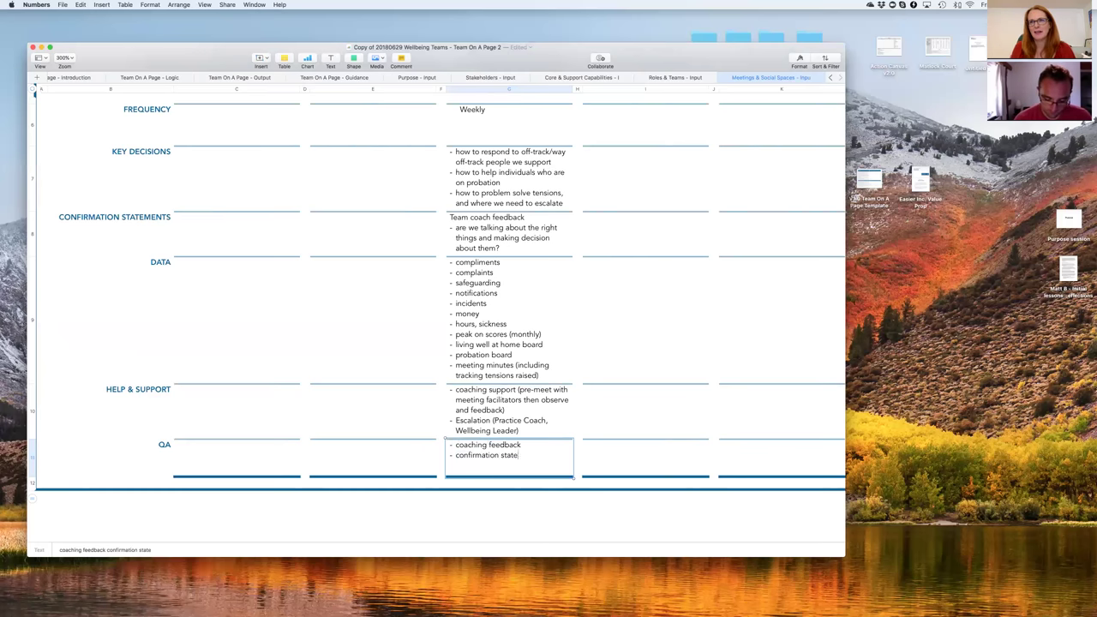
type("ment")
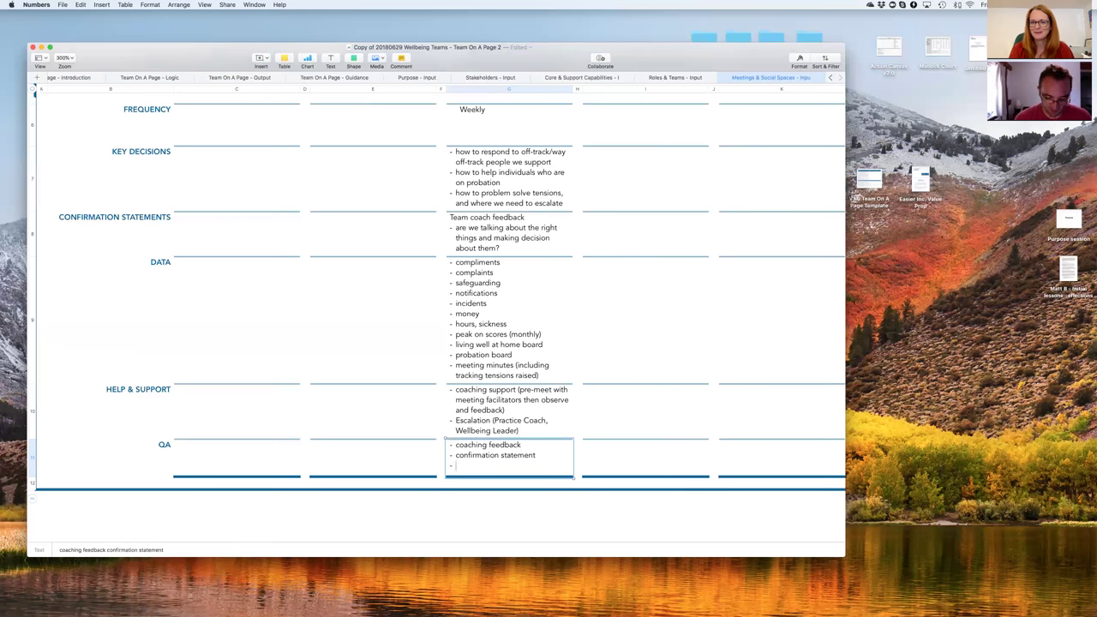
Add a third QA item reading "period review of meeting minutes".
type("review")
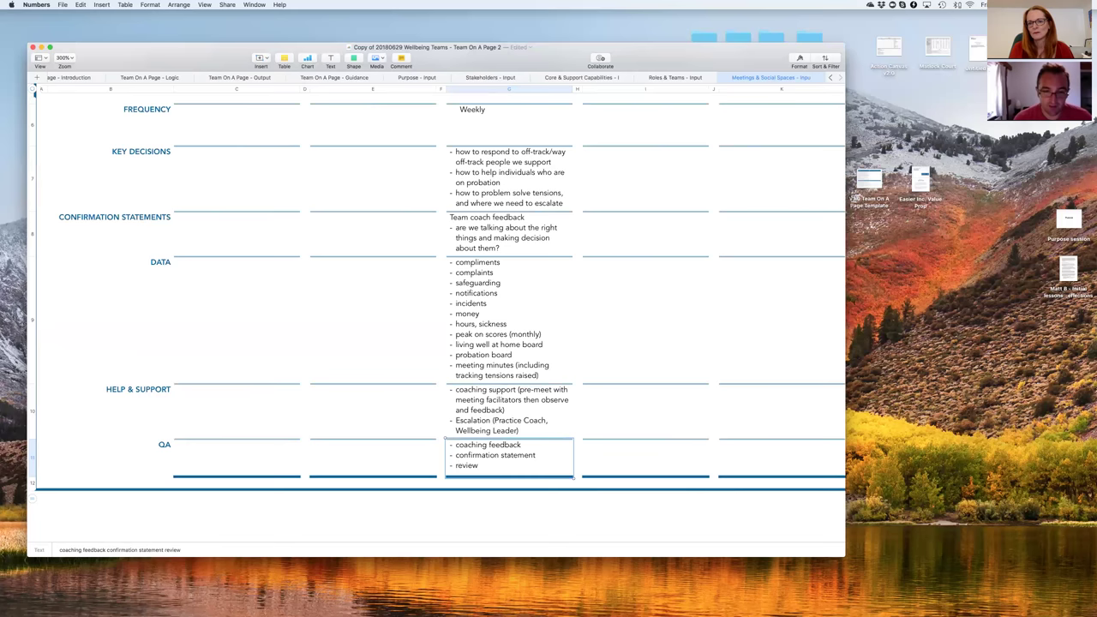
left_click(455, 465)
type("period review")
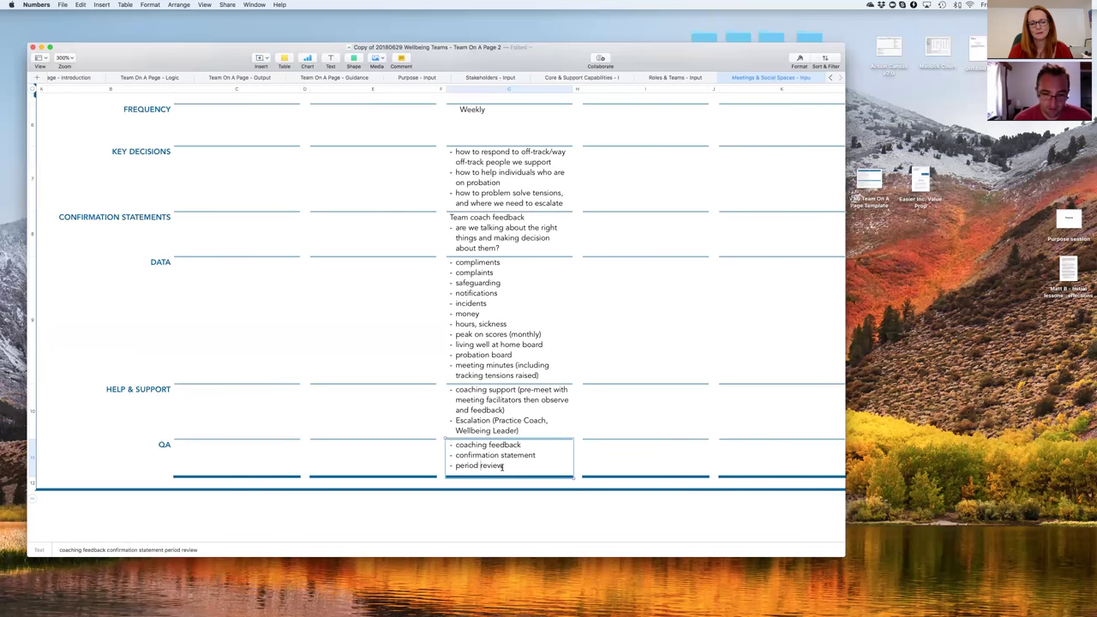
type(" of meetin")
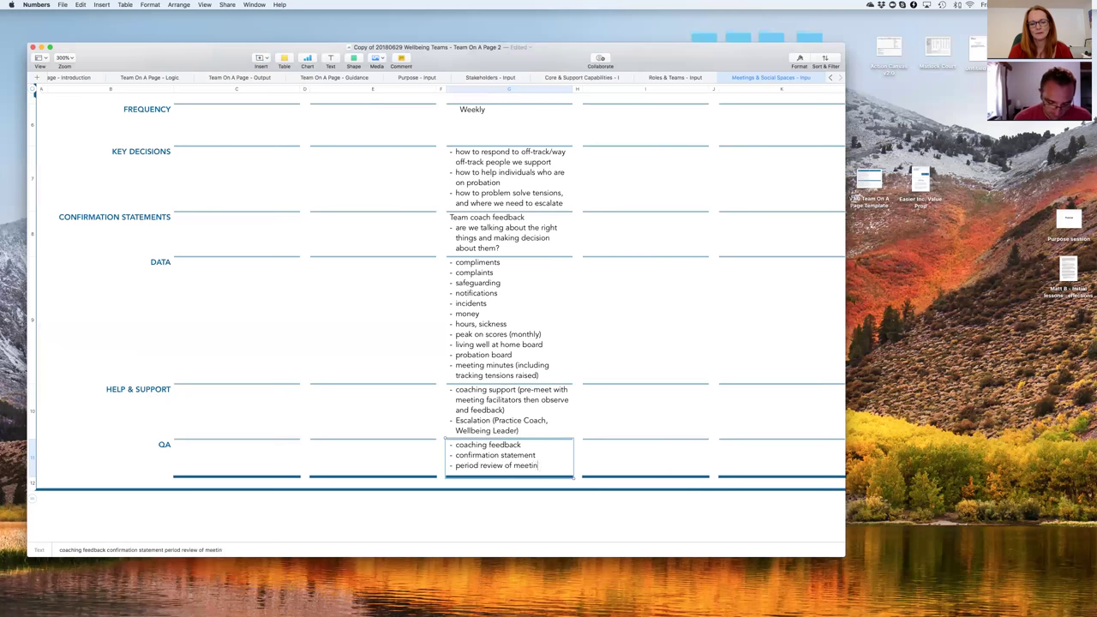
type("g minutes")
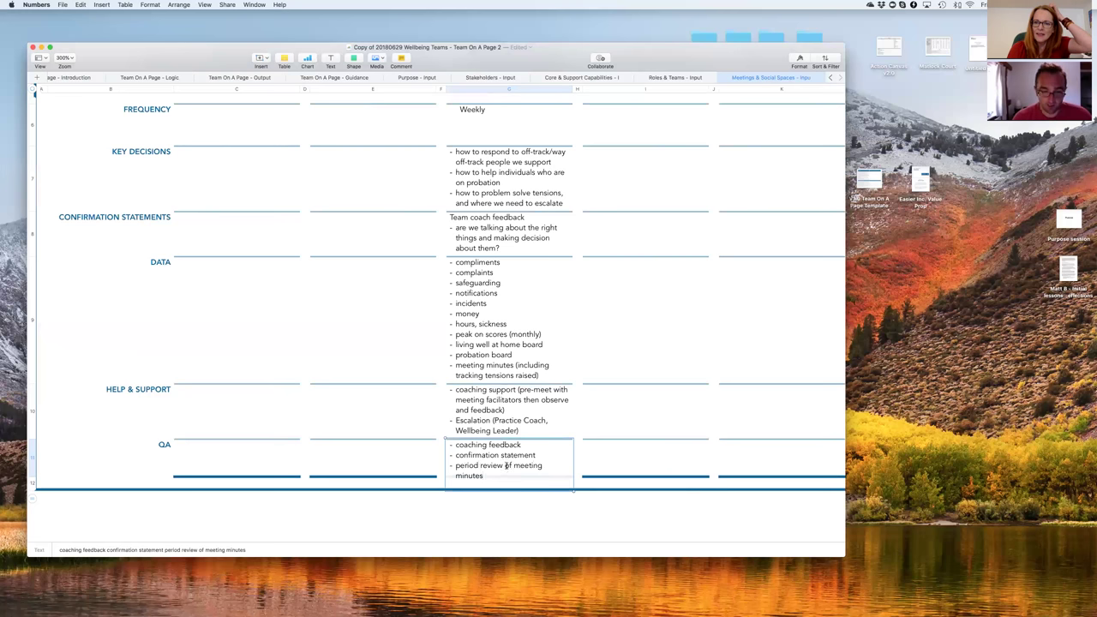
Heighten the QA row so that the wrapped meeting minutes item fits inside it.
left_click(468, 525)
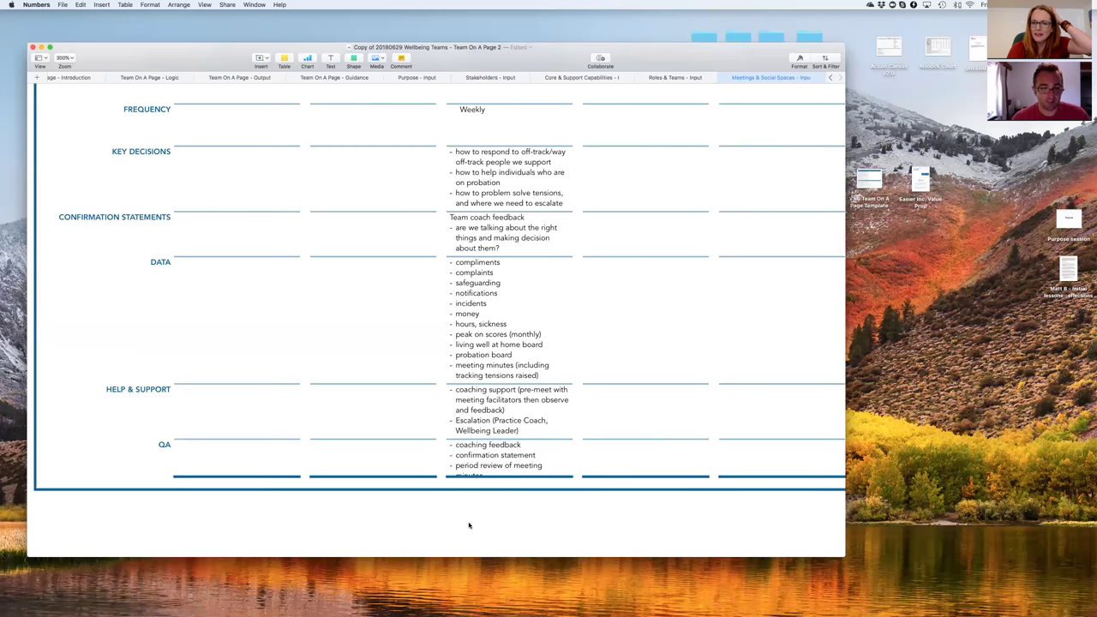
left_click(197, 463)
left_click(32, 461)
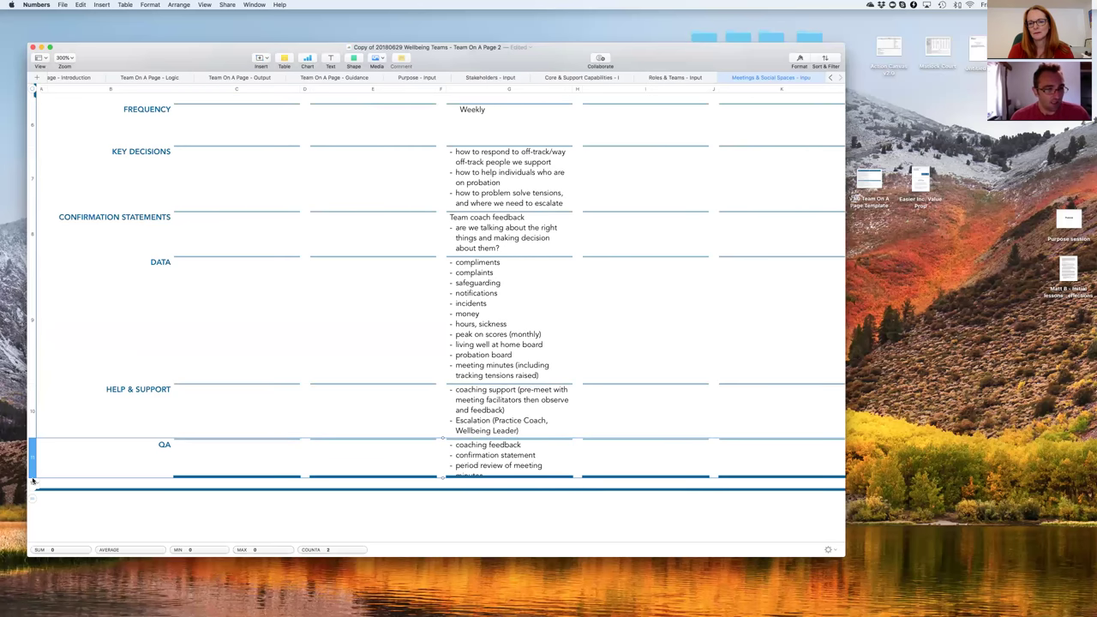
left_click_drag(32, 481, 32, 485)
Add a fourth QA item reading "Wellbeing Leader attendance (once every 2 months)".
left_click(480, 474)
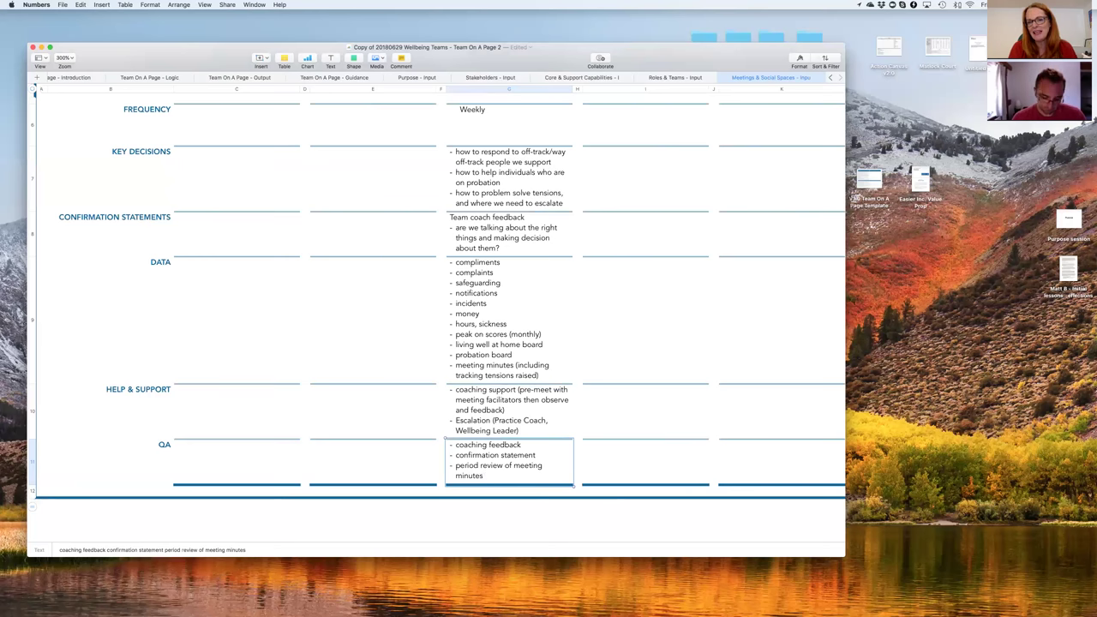
key("alt+Return")
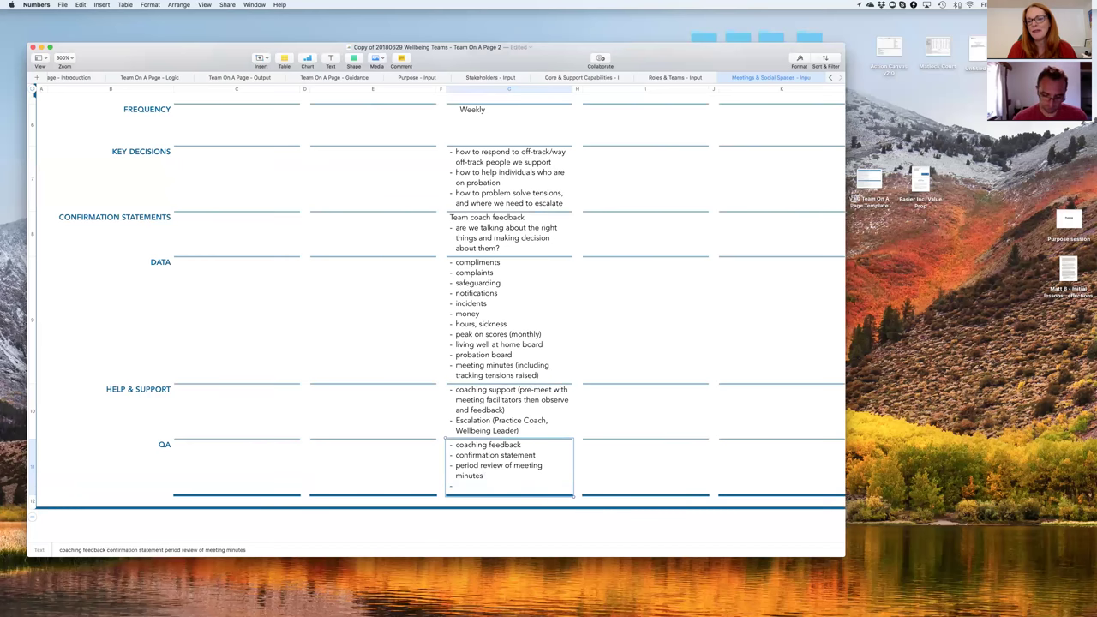
type("Wellbeing L")
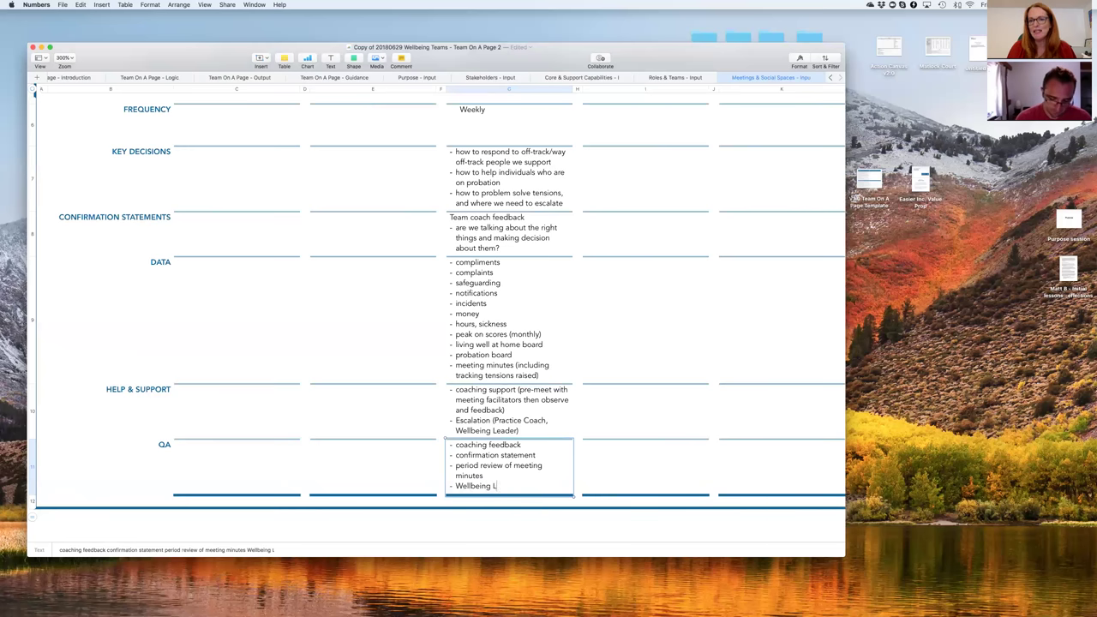
type("edaer ")
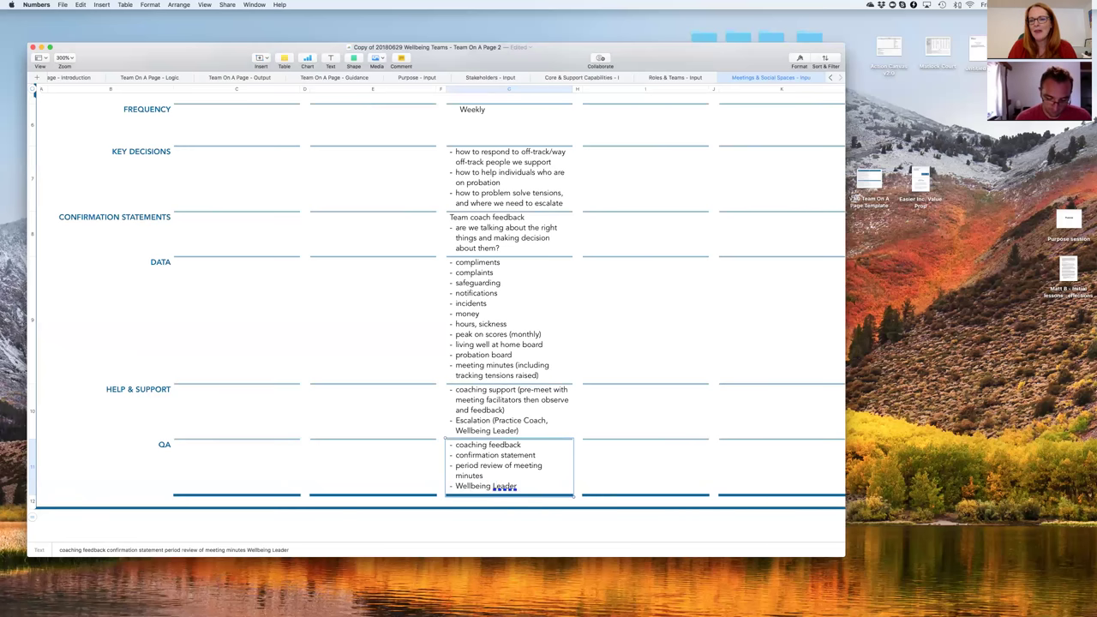
type("attendance (")
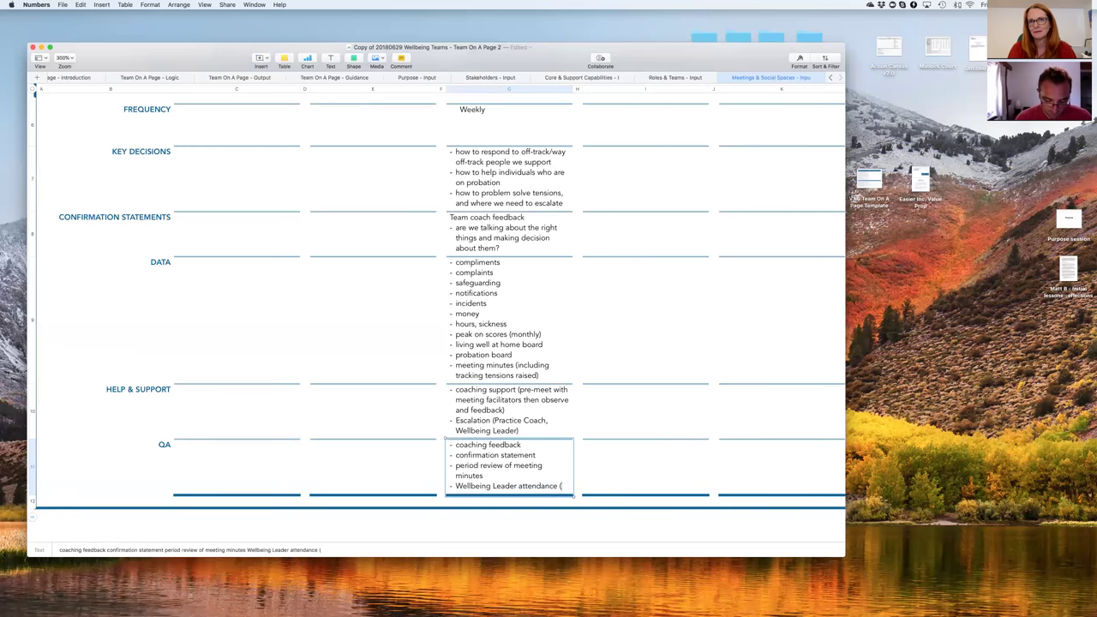
type("once")
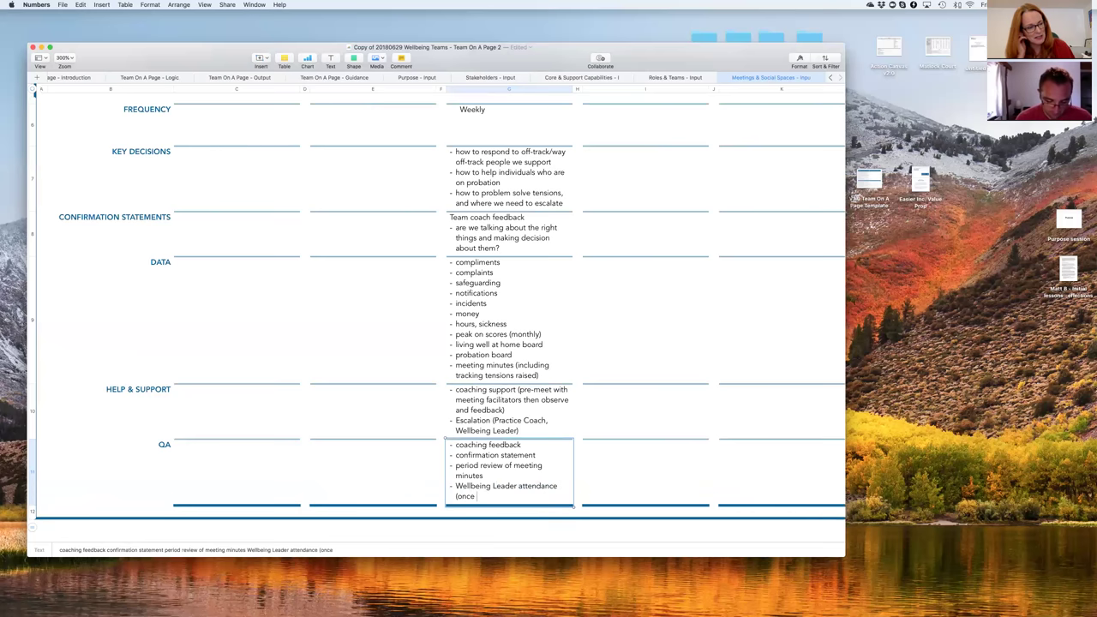
type(" every 2")
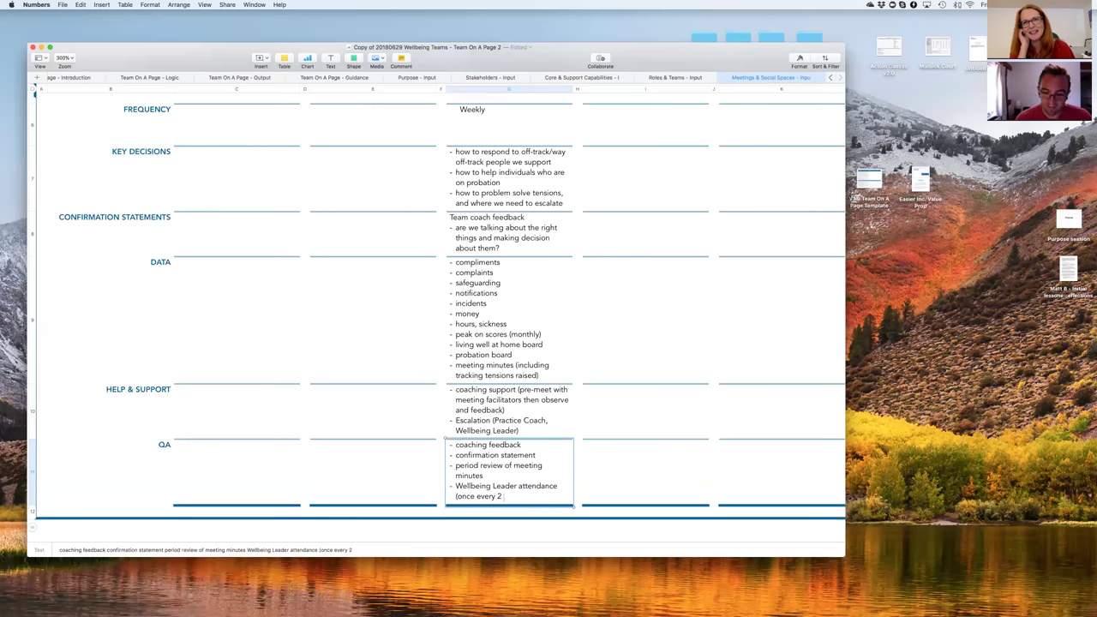
type(" months)")
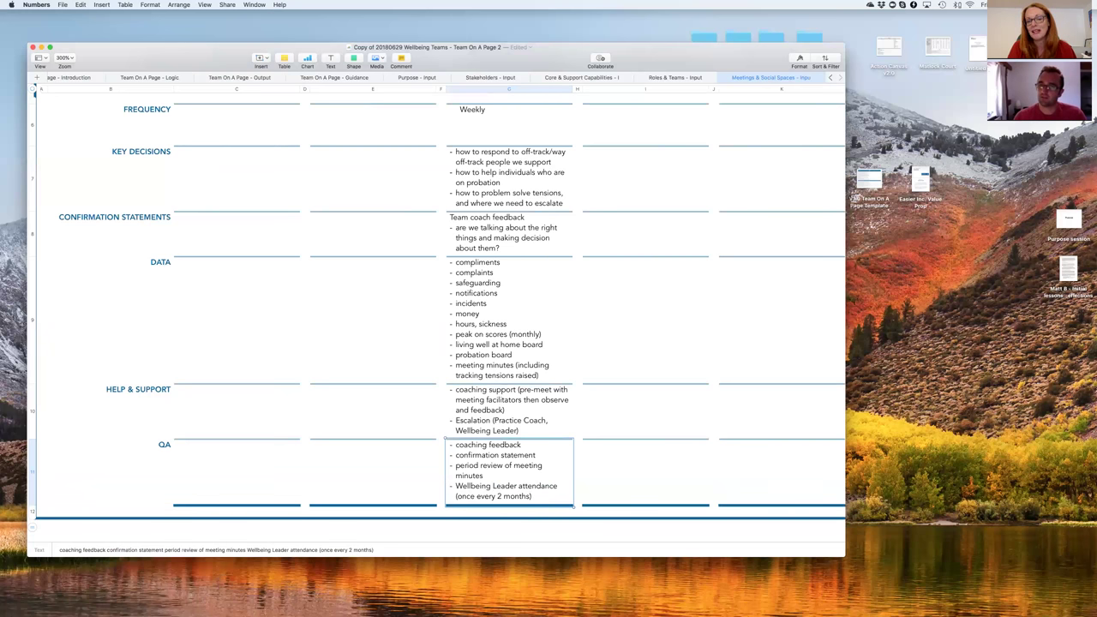
left_click(464, 417)
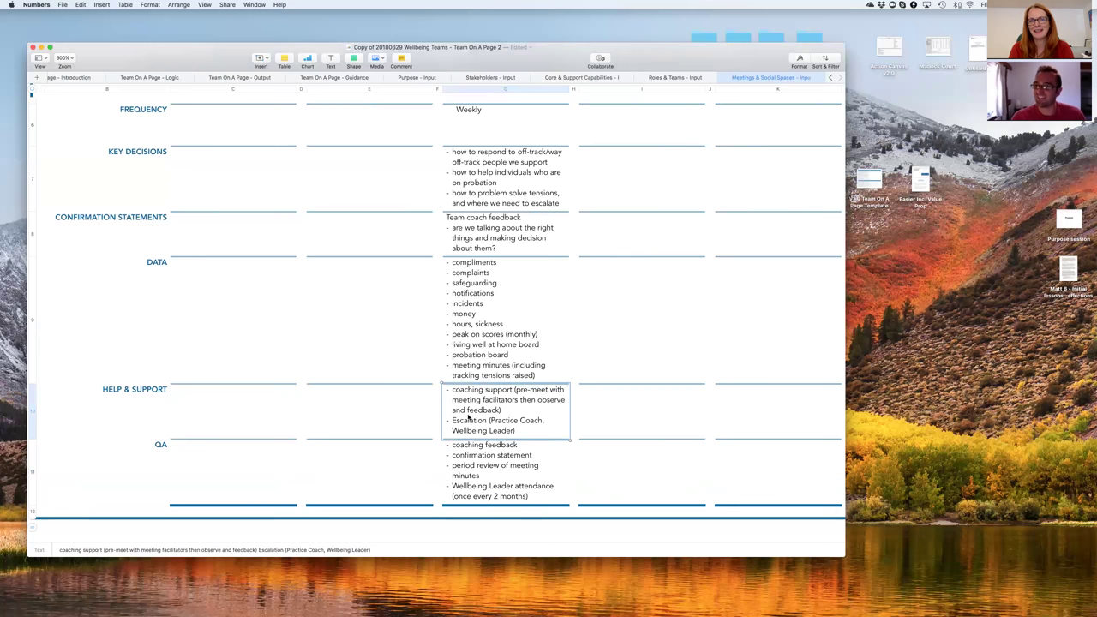
scroll(469, 419, "left", 2)
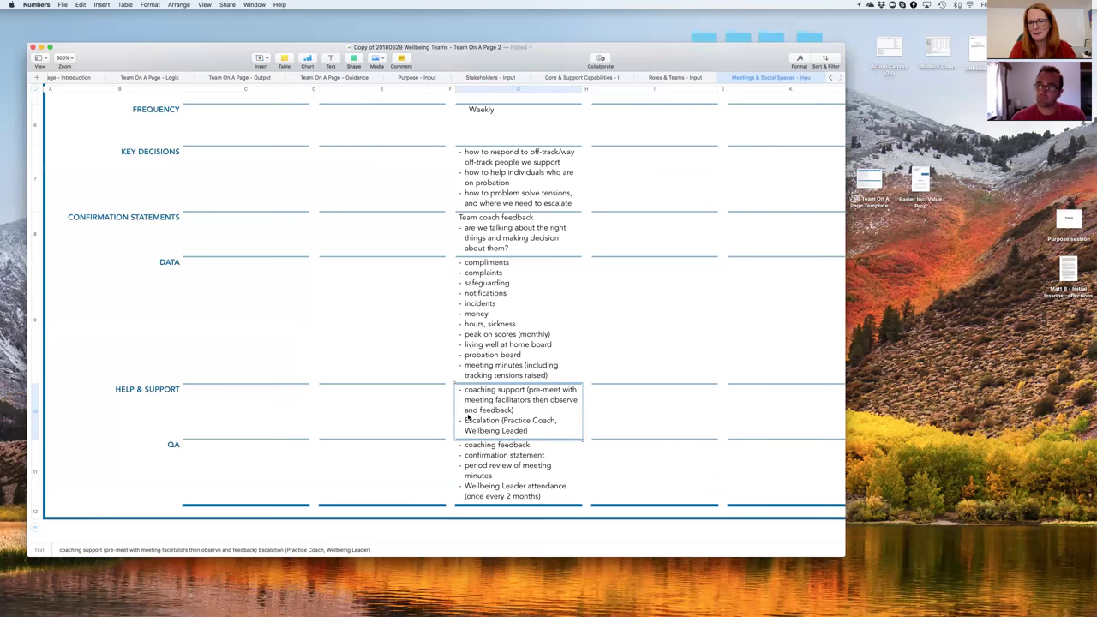
scroll(467, 417, "down", 2)
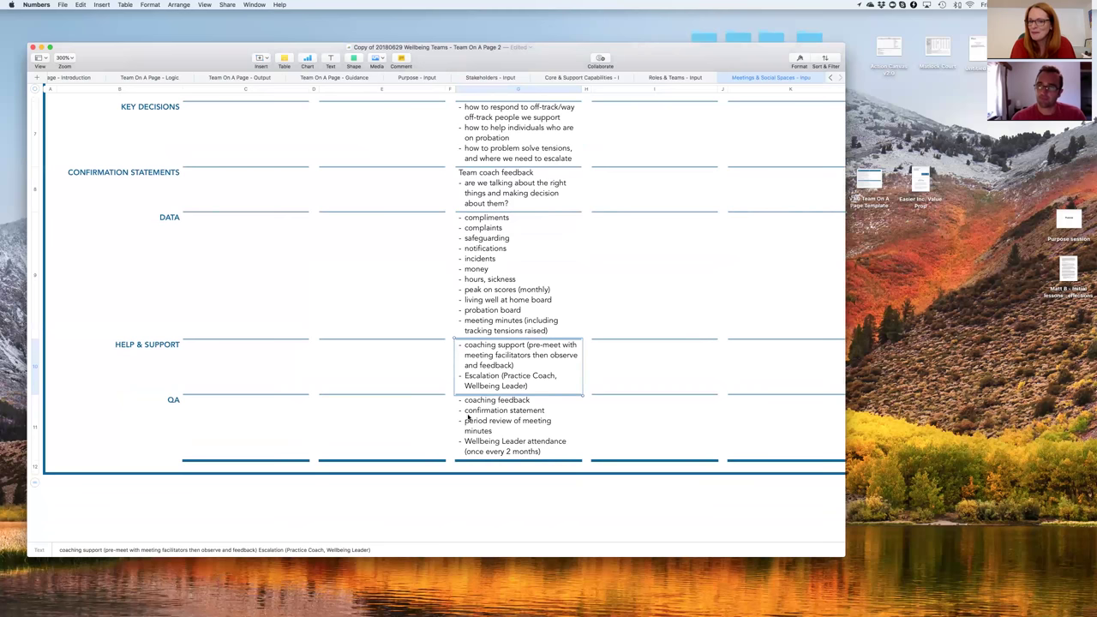
scroll(467, 417, "down", 1)
left_click(467, 417)
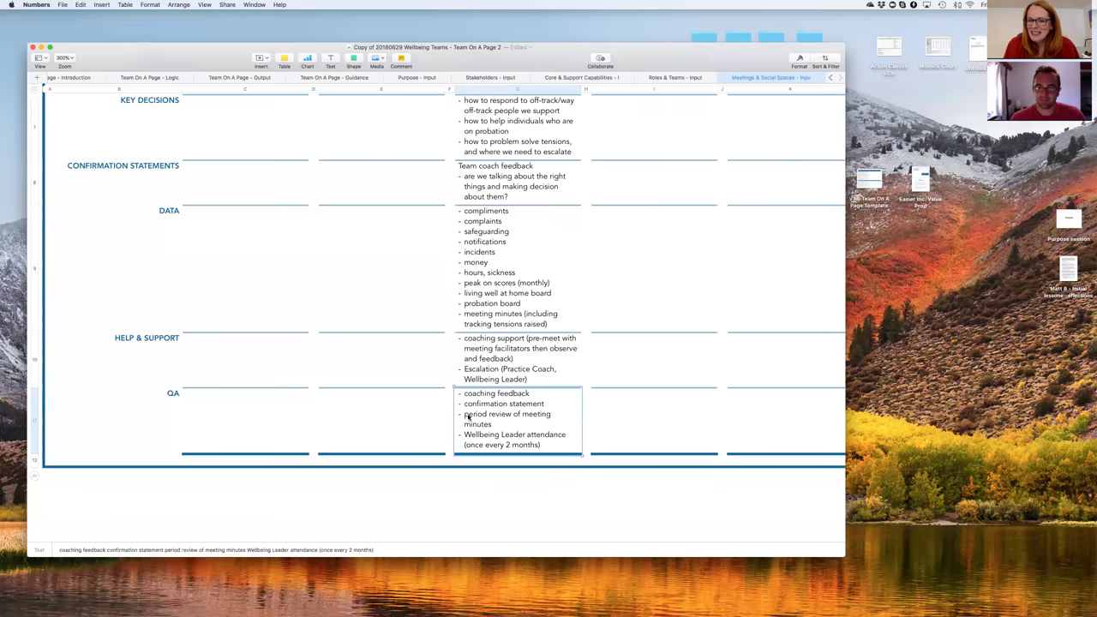
scroll(468, 416, "up", 5)
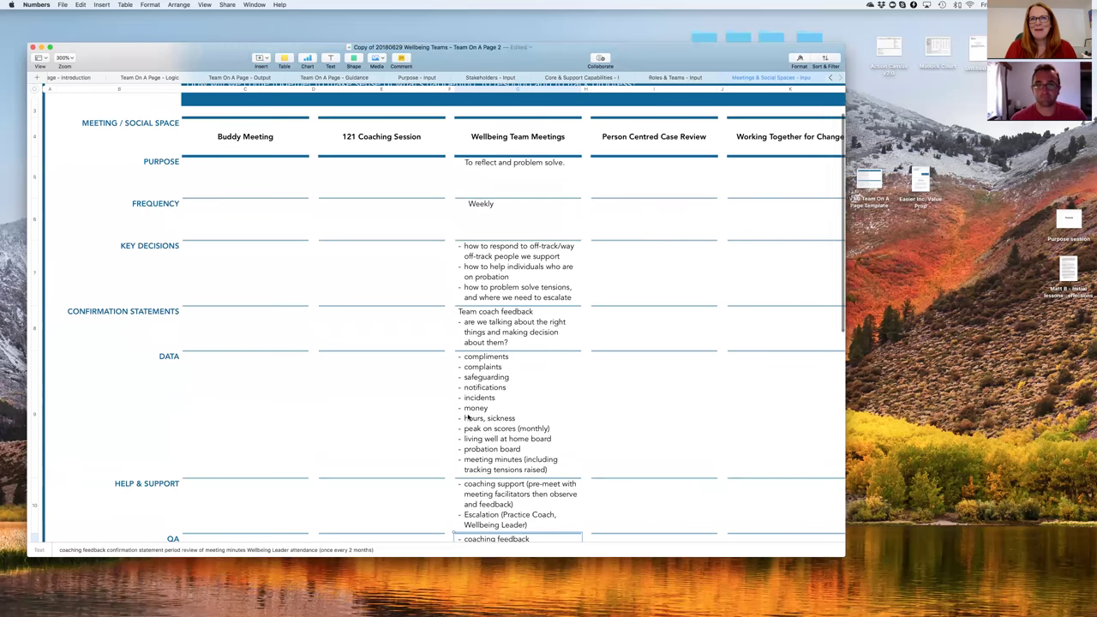